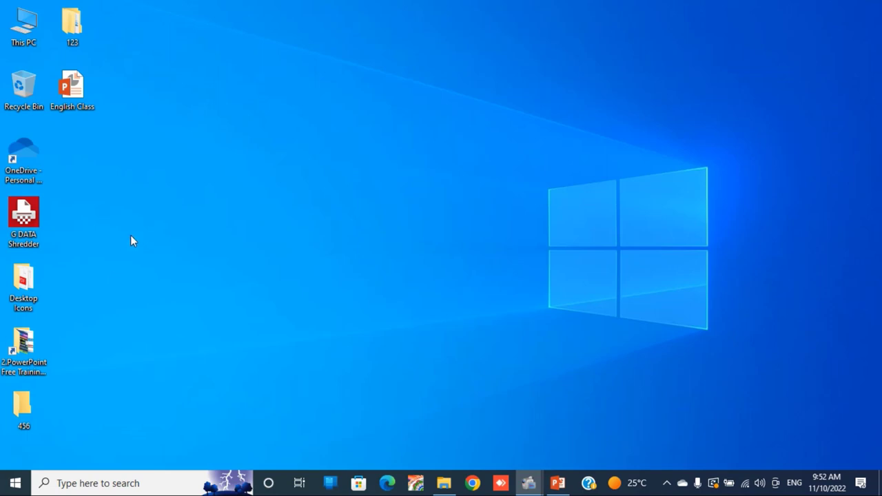
- Open the English Class presentation and add a first slide titled 'Welcome'
right_click(76, 102)
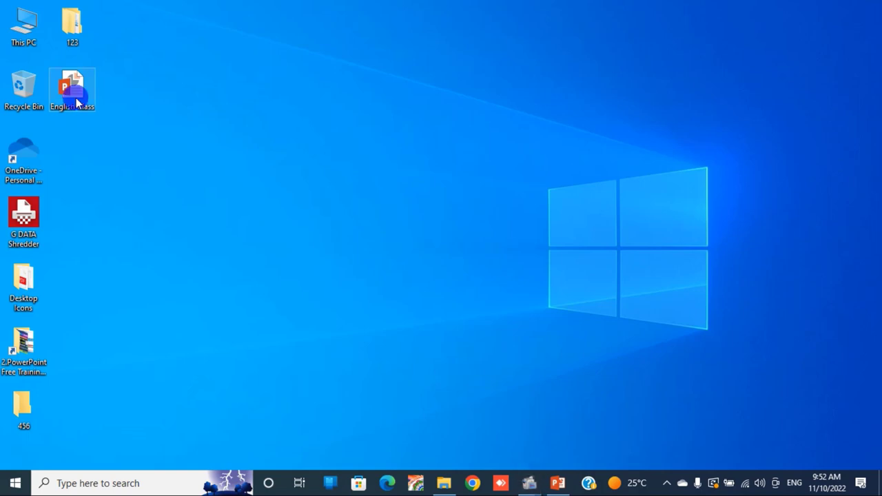
click(108, 65)
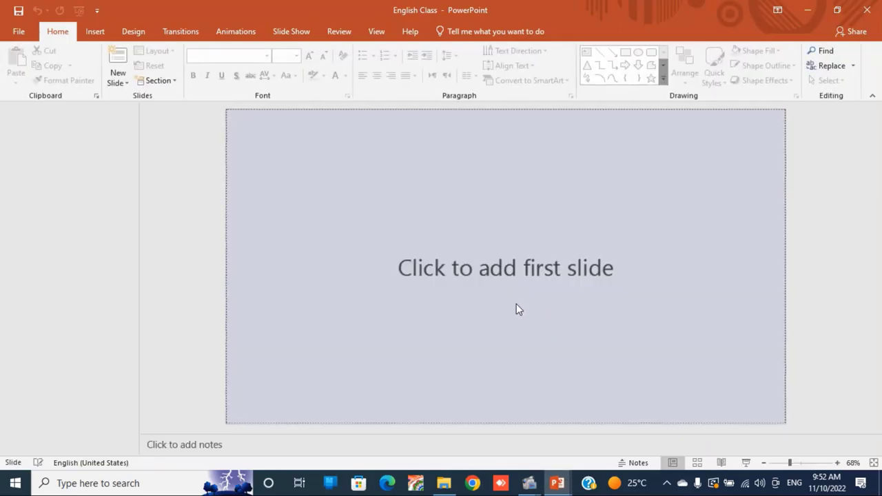
click(462, 276)
click(467, 225)
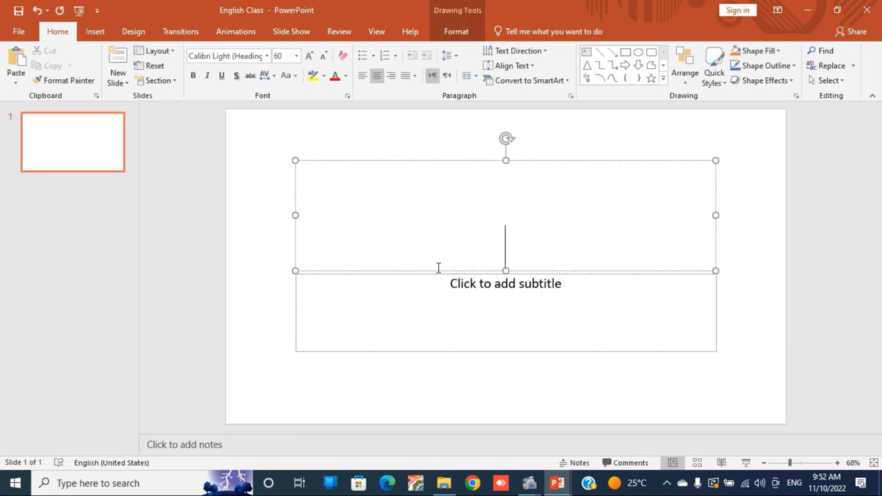
text(Wel)
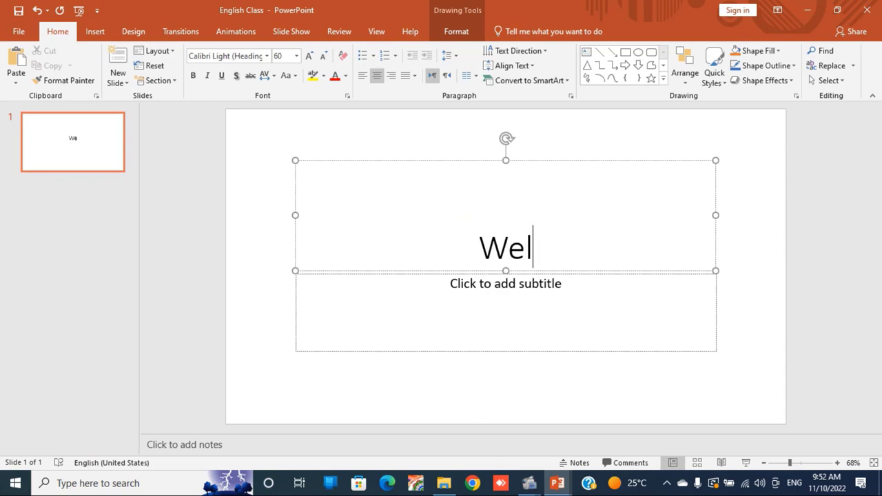
text(come)
click(429, 306)
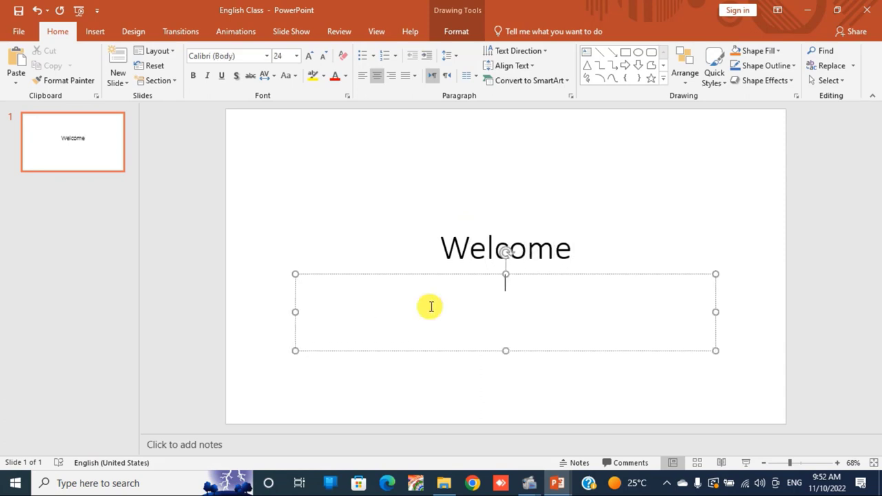
click(67, 159)
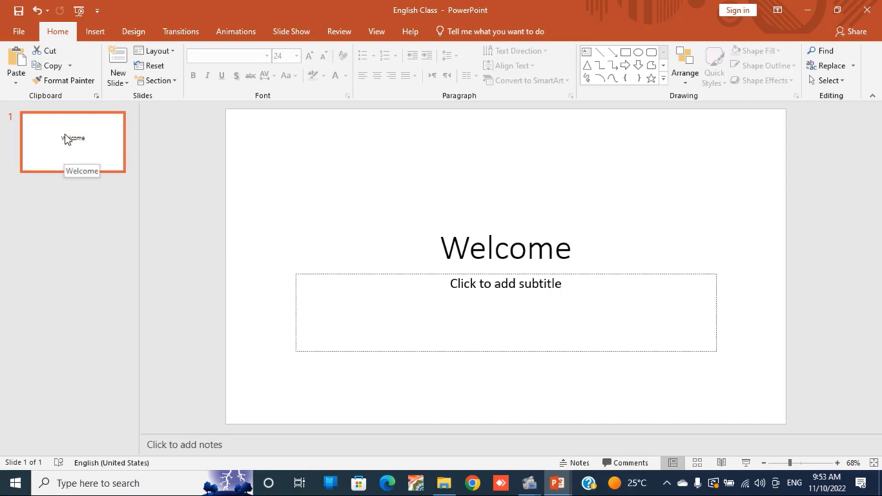
- Insert more empty slides after the Welcome slide using Enter and the thumbnail's New Slide command
key(Return)
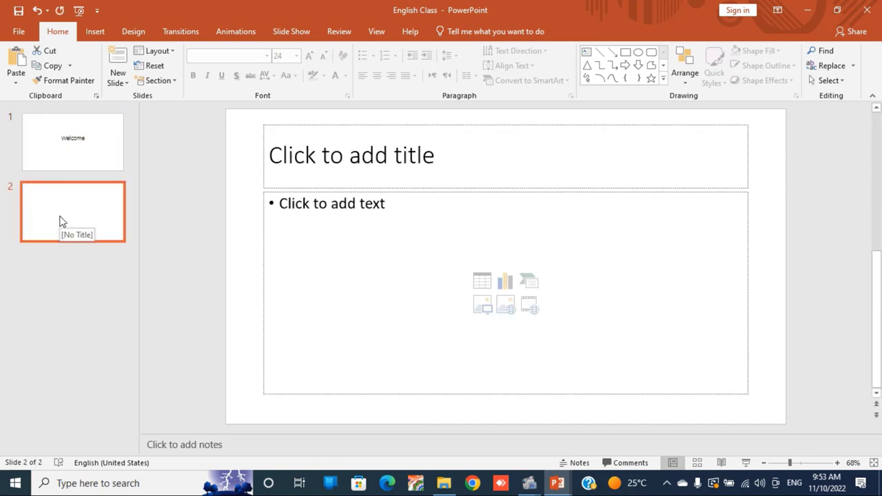
right_click(62, 148)
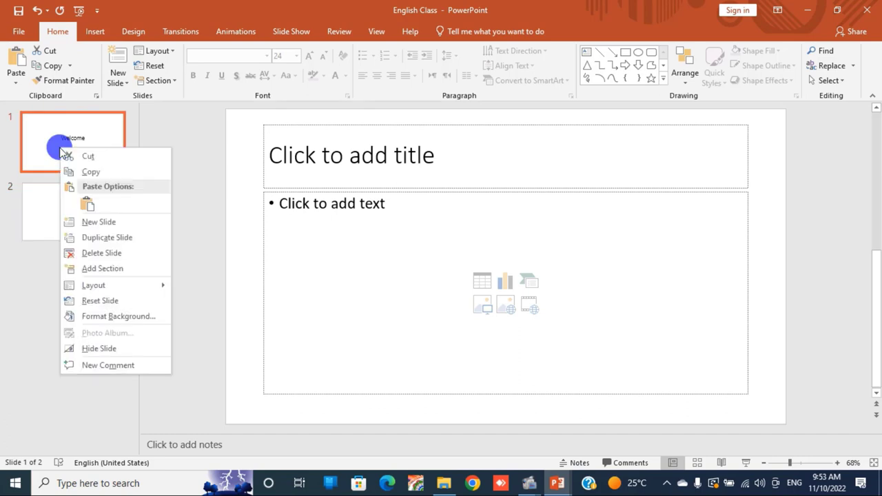
click(91, 223)
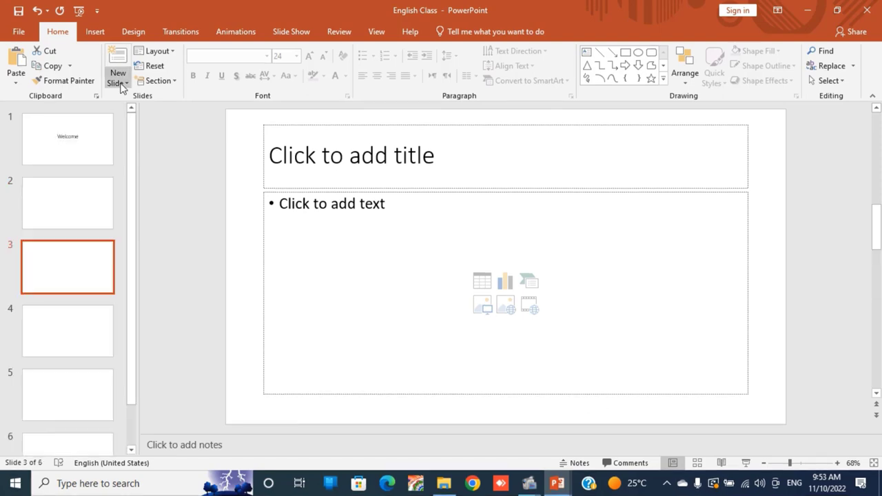
click(121, 83)
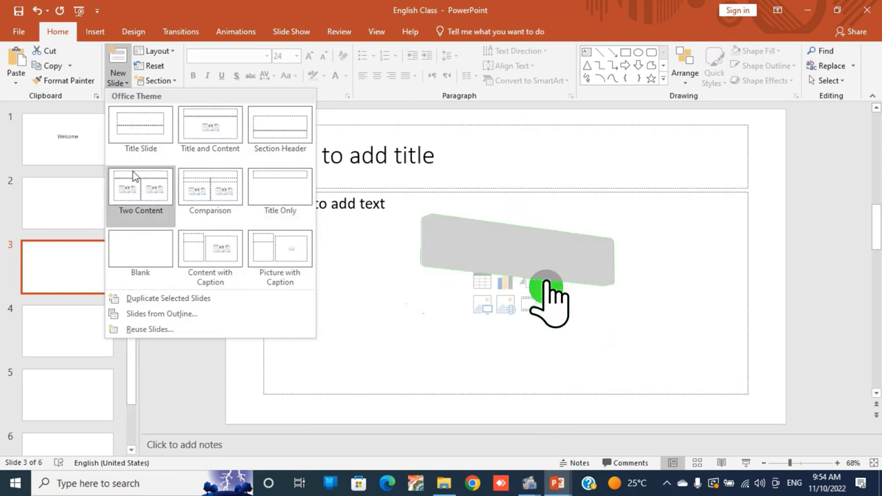
- Insert a Comparison layout slide after slide 3, then change slide 5 to the Blank layout
click(136, 259)
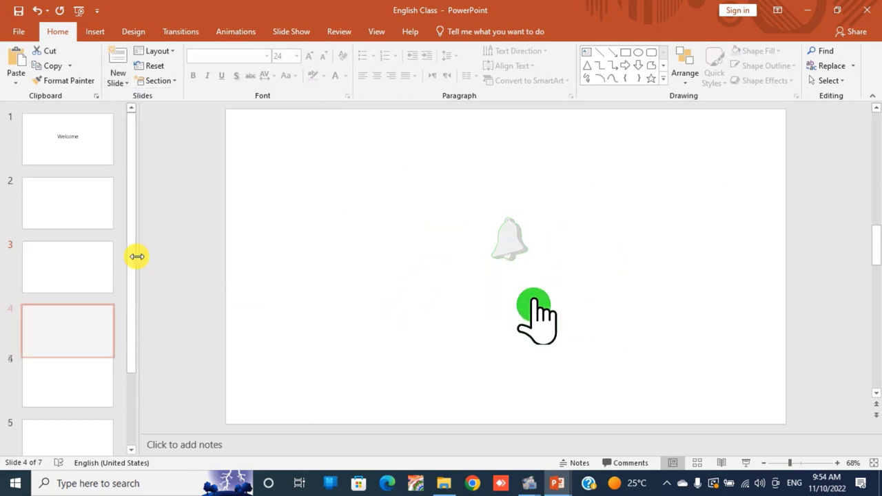
click(118, 82)
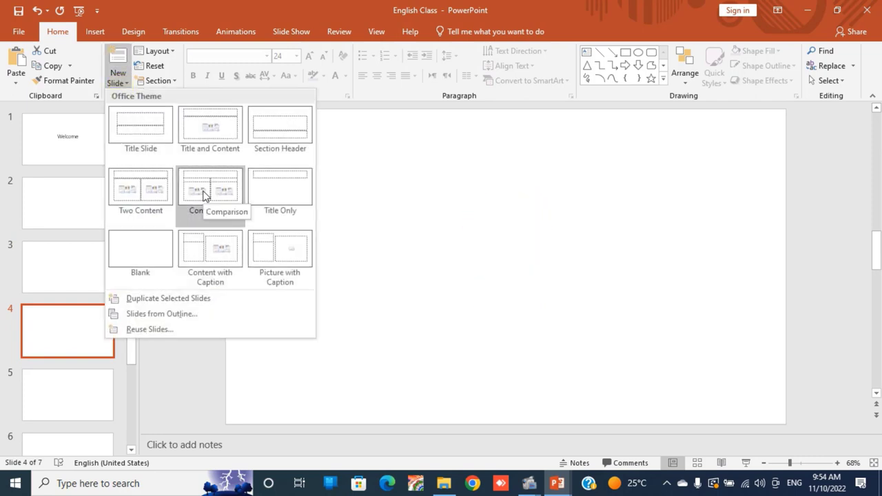
click(204, 193)
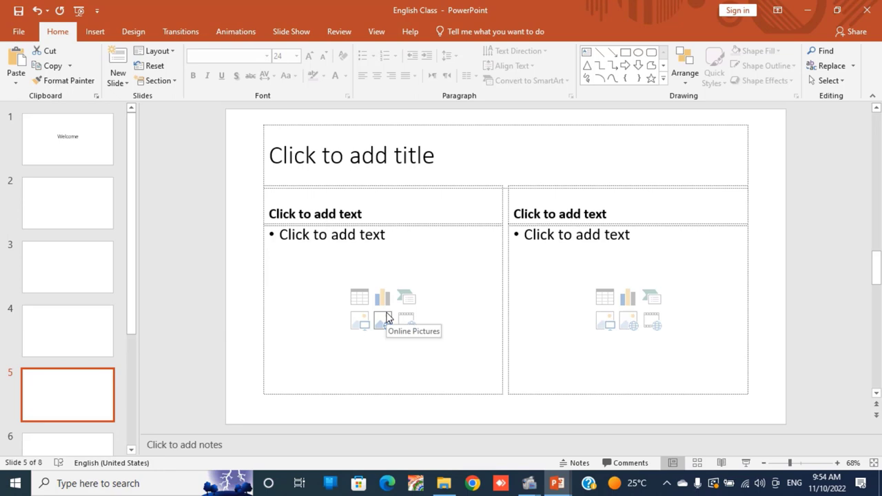
click(158, 51)
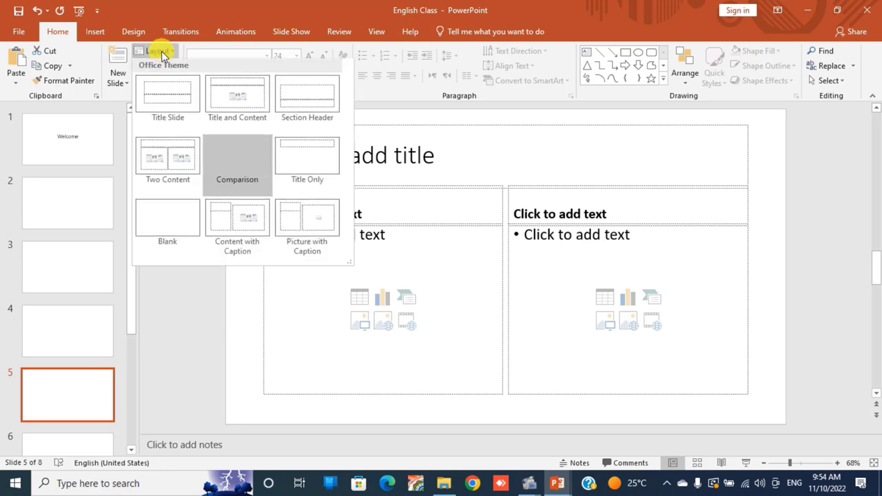
click(157, 230)
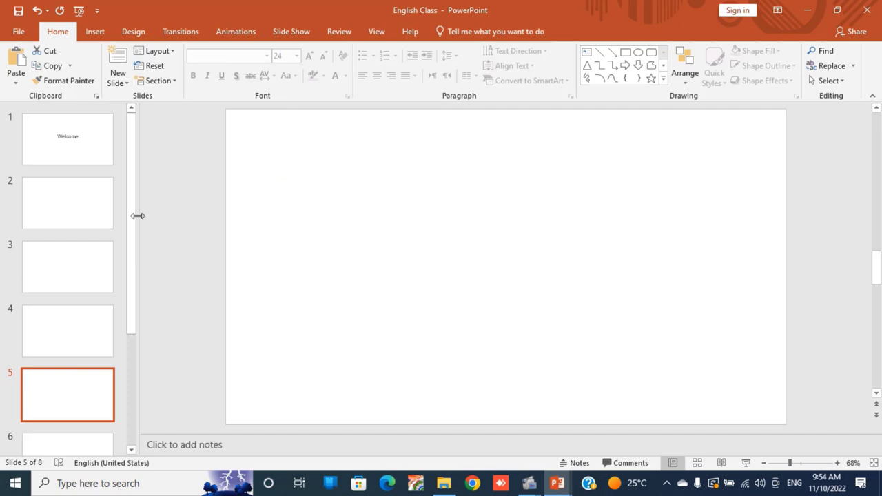
- In SESSION-02, insert a Title Slide after Welcome Everybody and title it 'Hi Everybody'
mouse_move(557, 483)
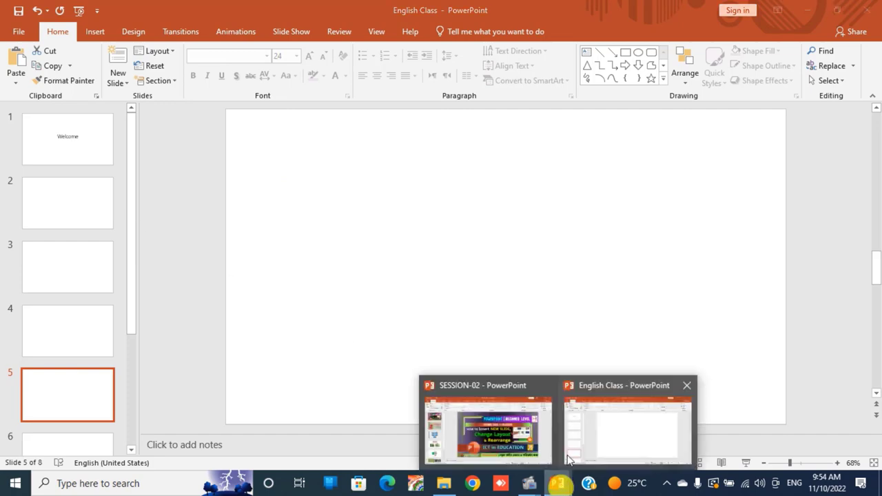
click(506, 423)
click(68, 204)
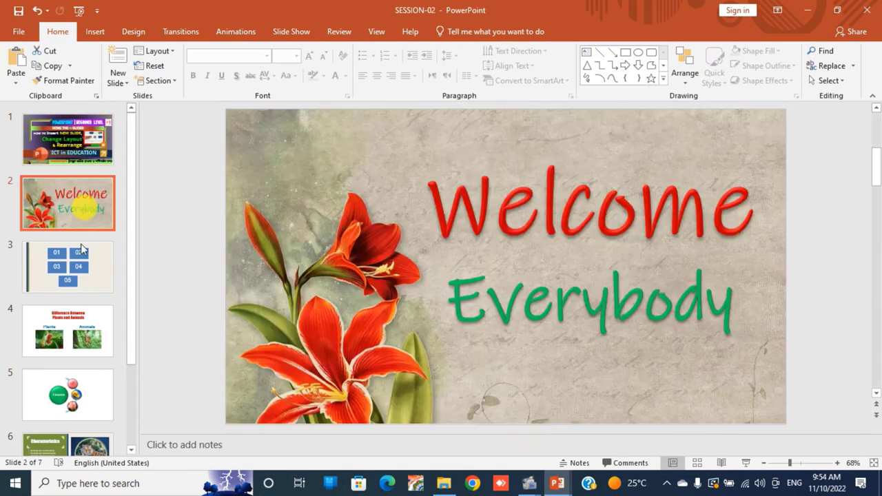
scroll(67, 310, down, 3)
scroll(68, 380, up, 3)
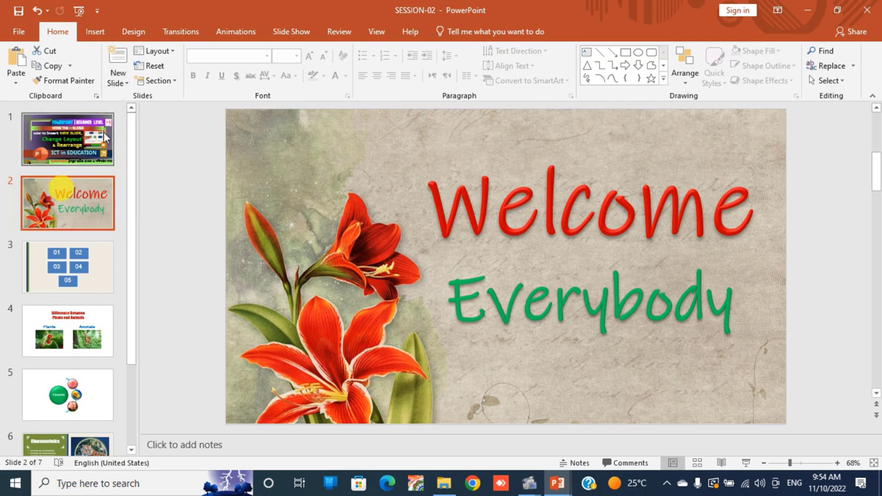
click(117, 80)
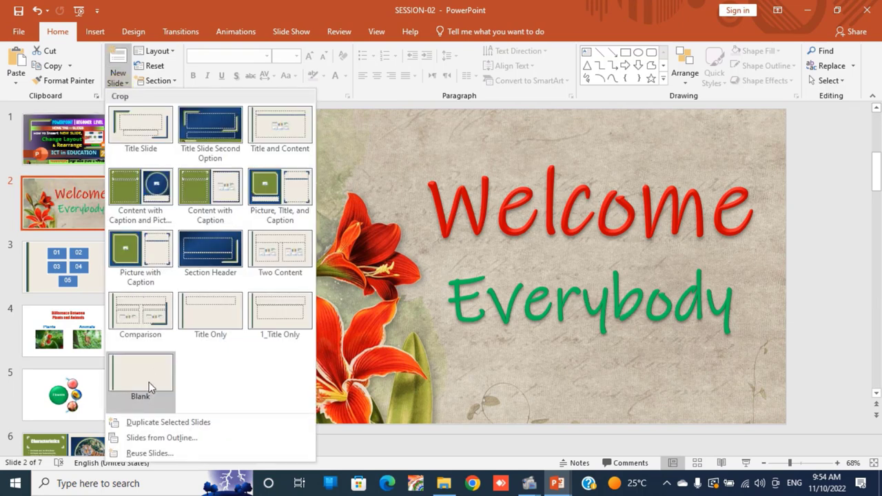
click(150, 124)
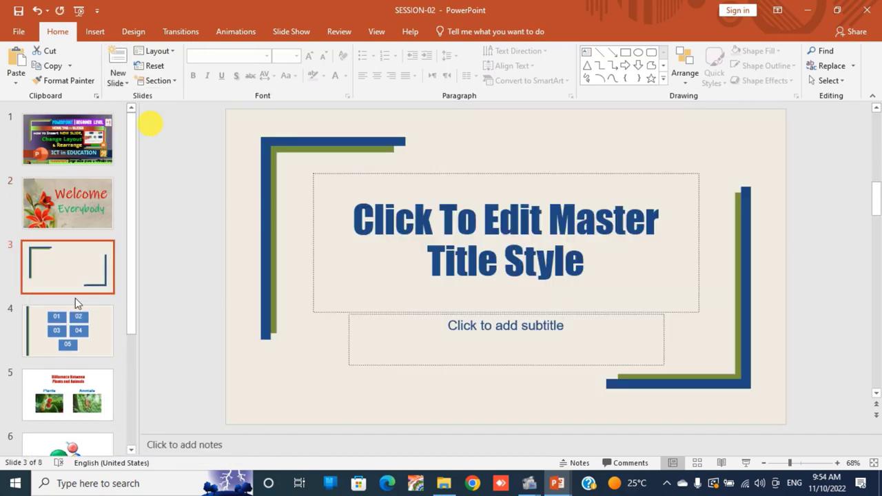
click(410, 250)
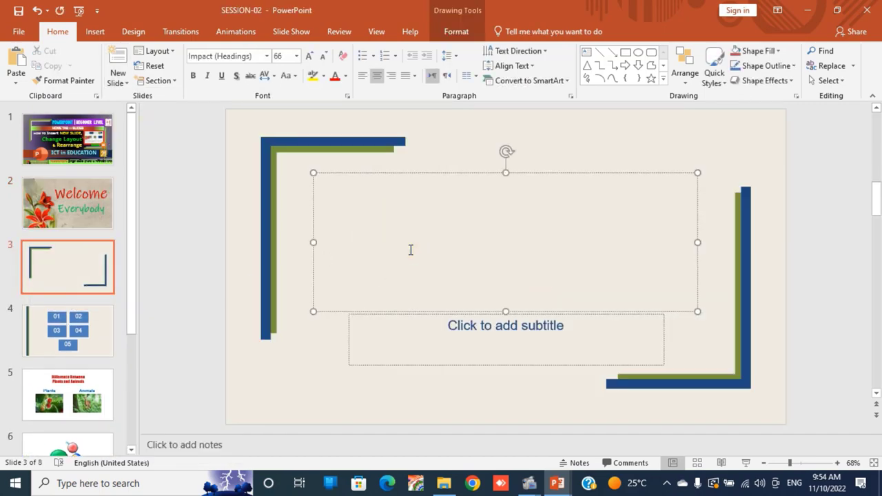
text(Hi Ev)
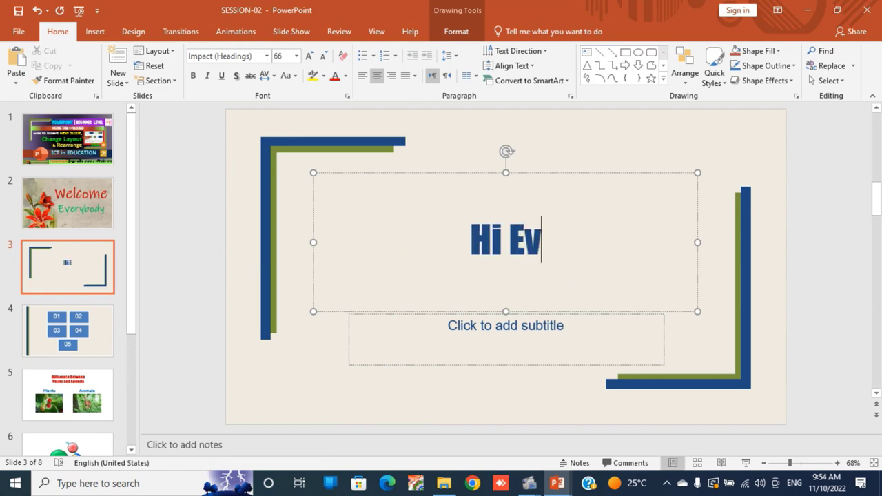
text(erybod)
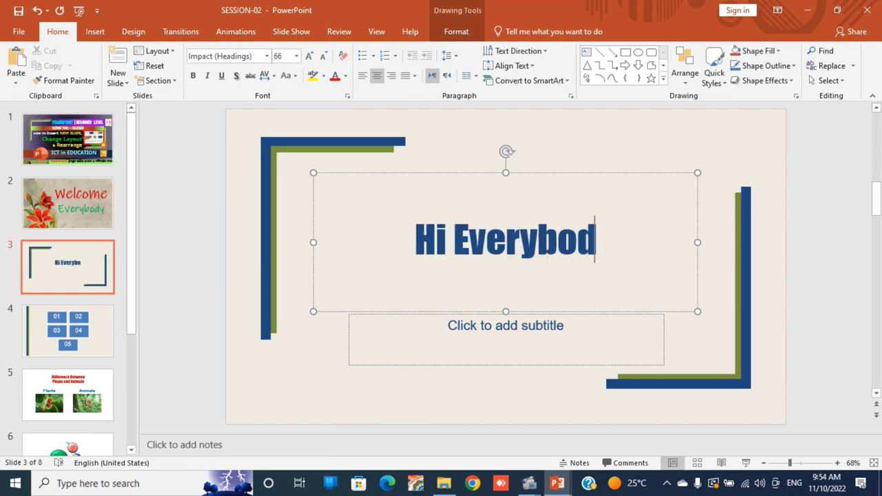
text(y)
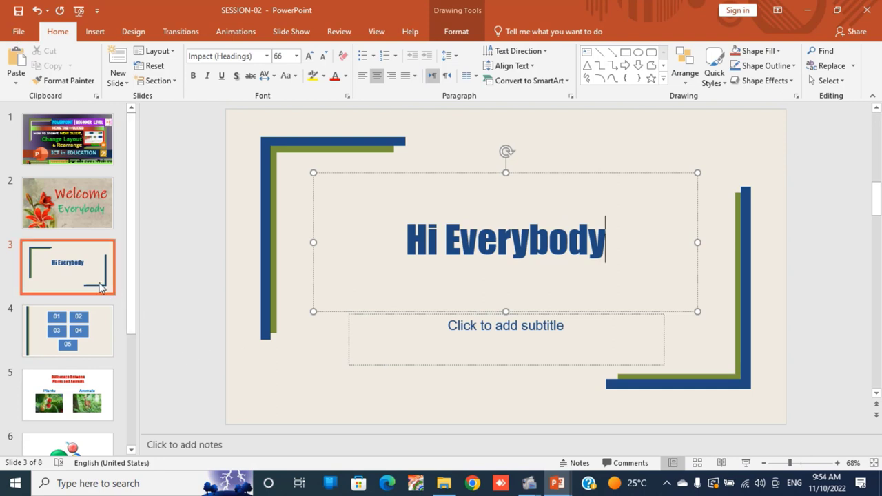
click(86, 279)
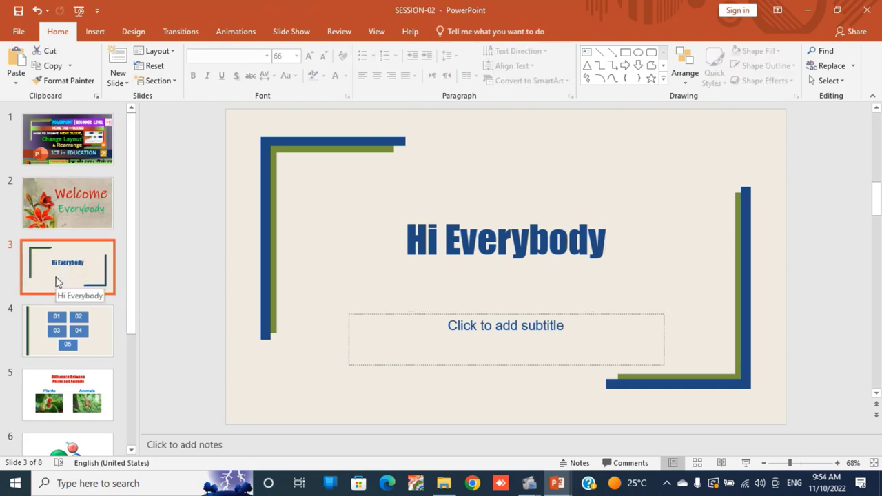
- Apply the Blank layout to slide 3 and move the Hi Everybody title box right and down
click(169, 52)
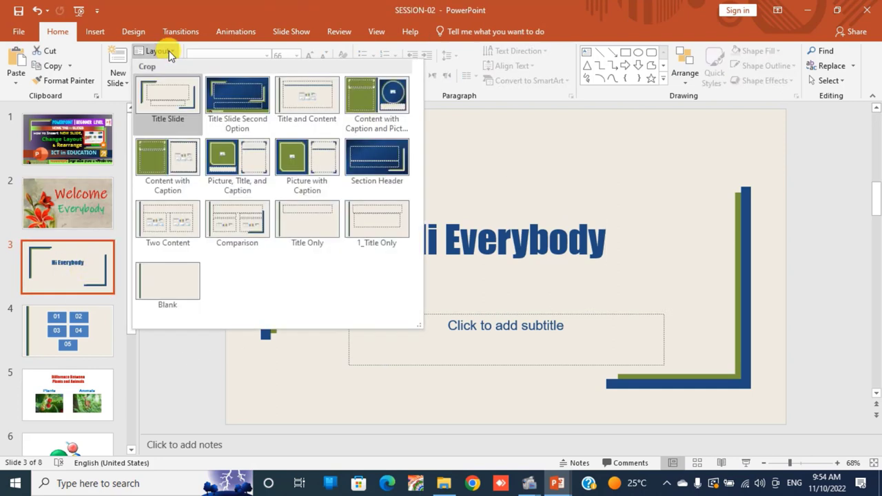
click(179, 293)
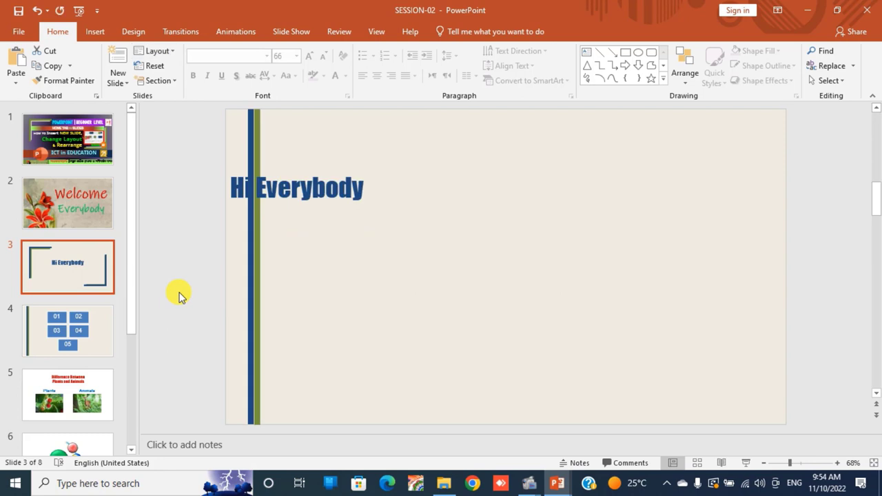
click(311, 196)
drag(297, 173, 471, 190)
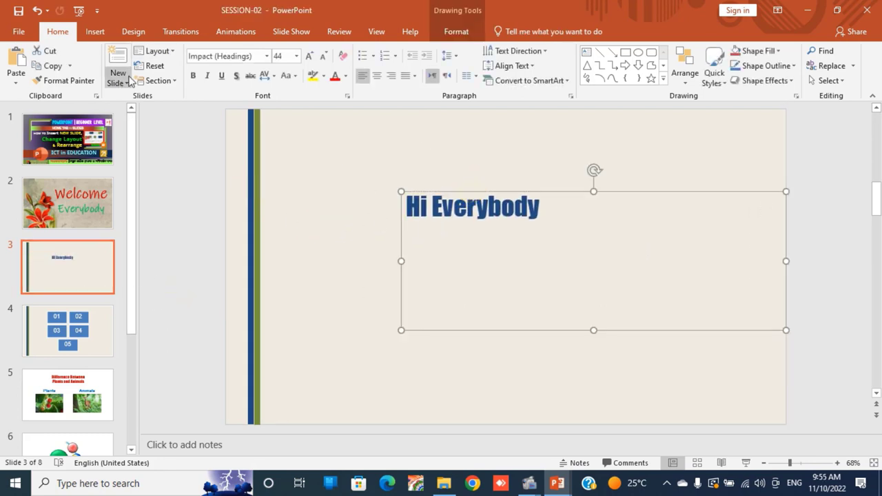
- Try the Title Only and Picture with Caption layouts on slide 3, then close the layout list
click(157, 52)
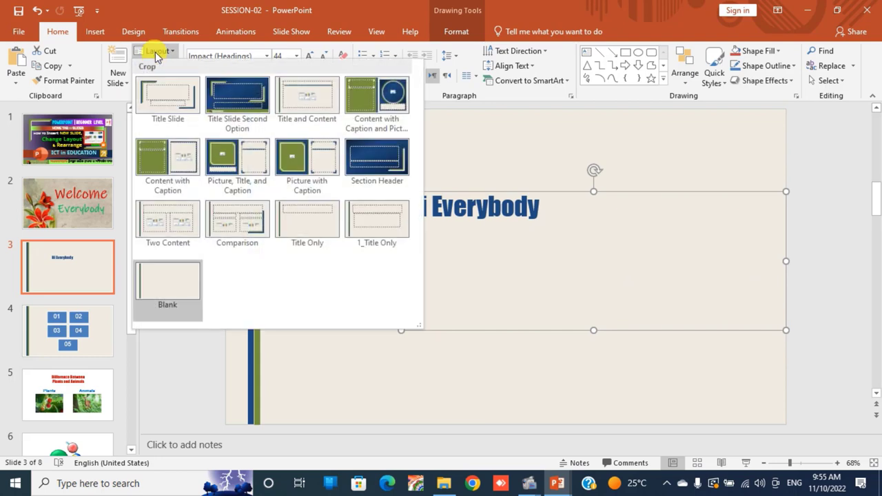
click(312, 238)
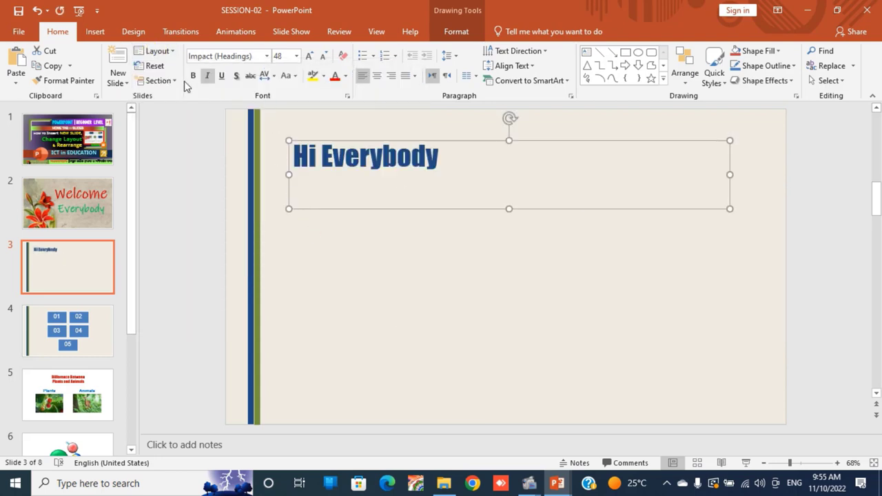
click(157, 51)
click(312, 160)
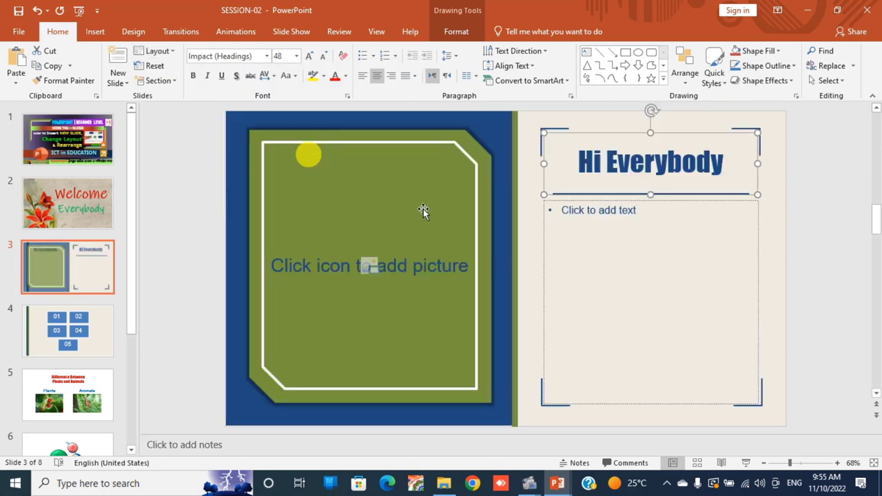
click(157, 52)
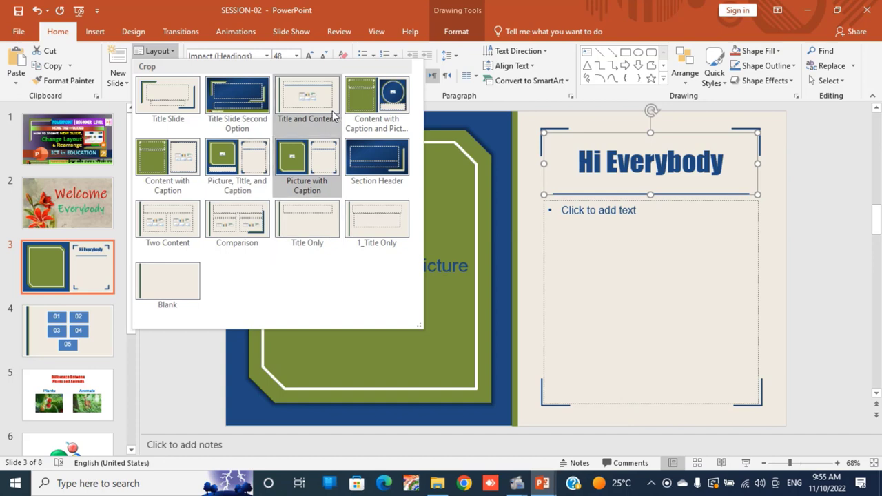
key(Escape)
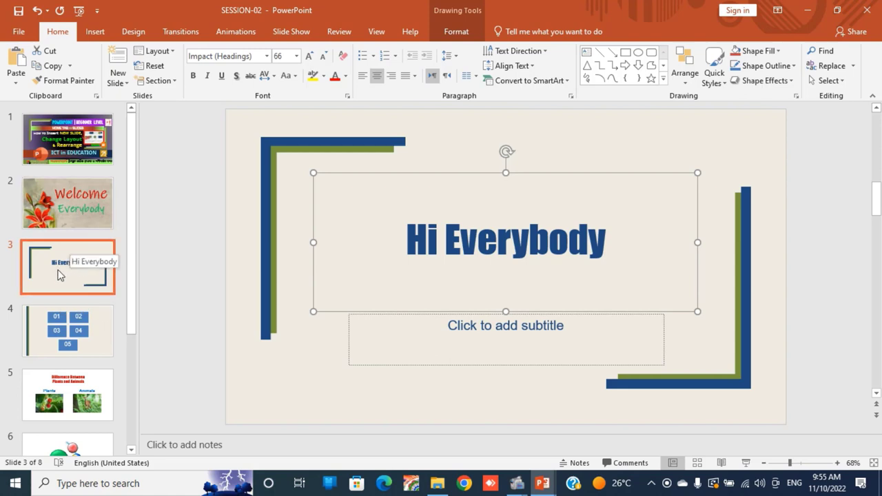
right_click(59, 275)
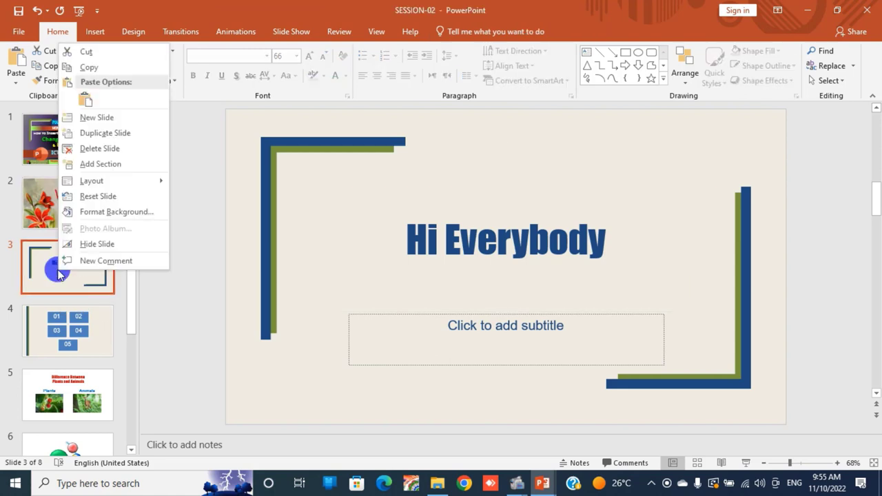
- Insert a new slide after slide 3 and duplicate the Welcome Everybody slide
click(97, 119)
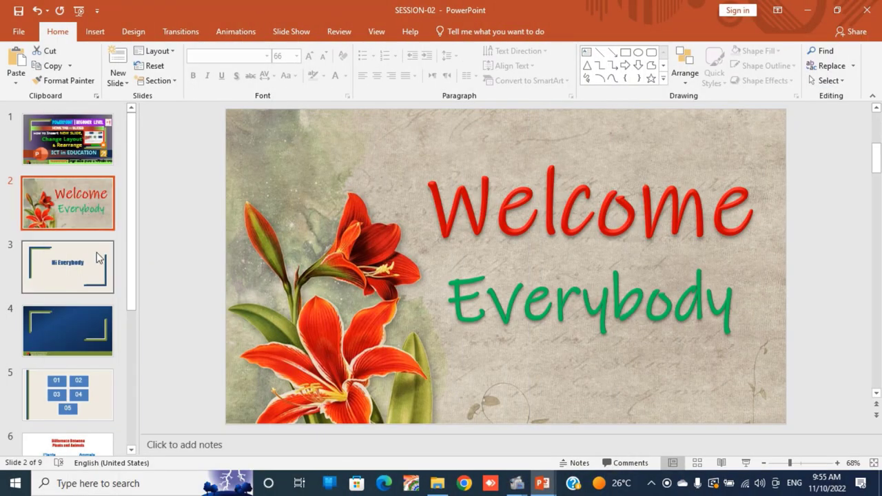
click(71, 194)
right_click(71, 195)
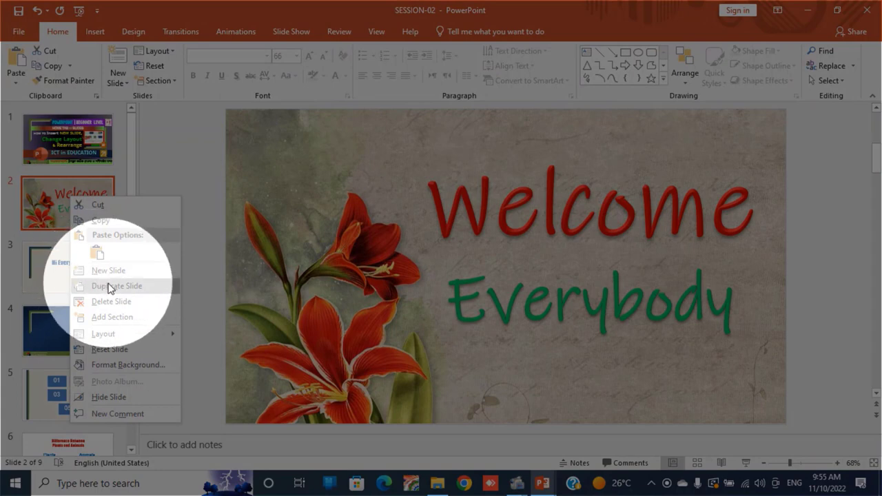
click(108, 286)
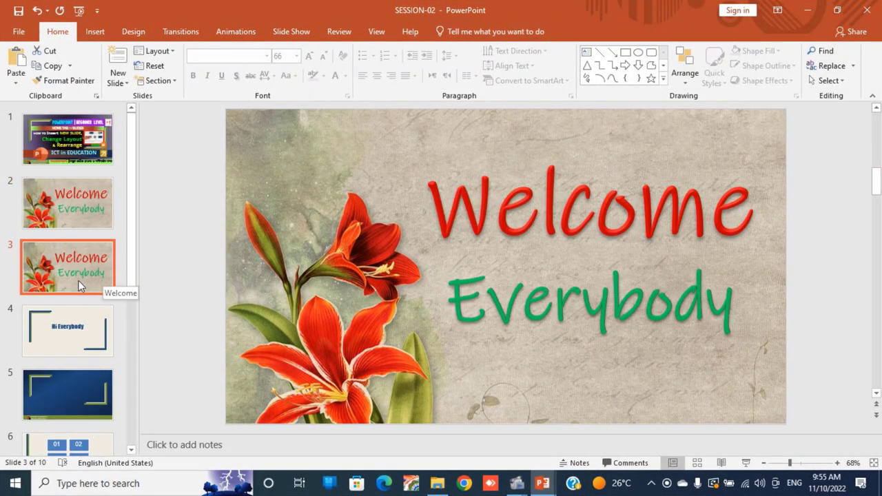
- Replace 'Welcome' with 'Thanks' on the duplicated slide and compare it with the original
click(543, 228)
double_click(548, 231)
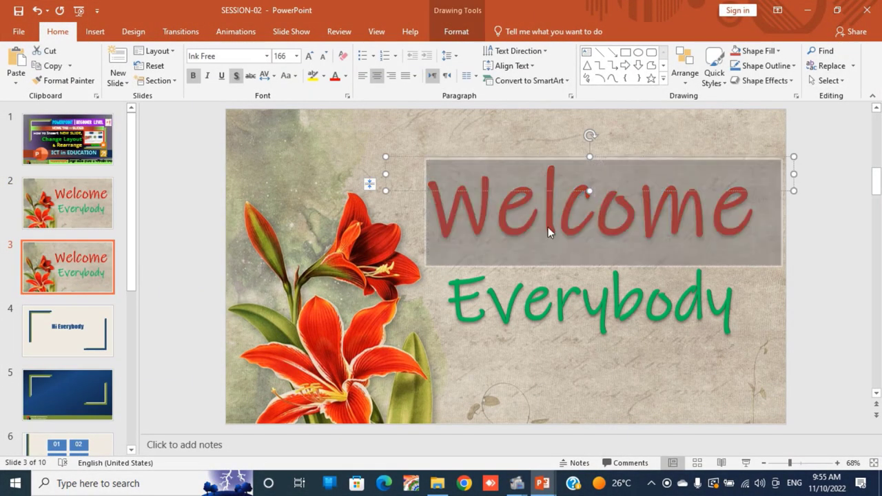
text(Than)
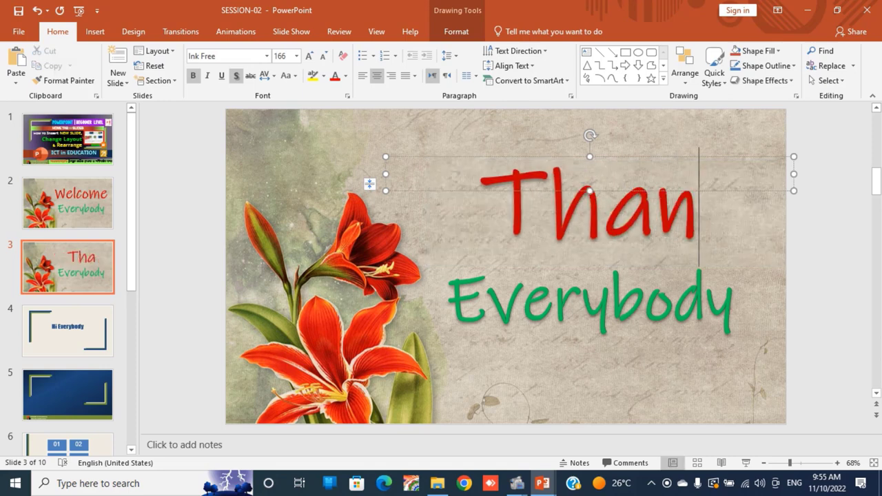
text(ks)
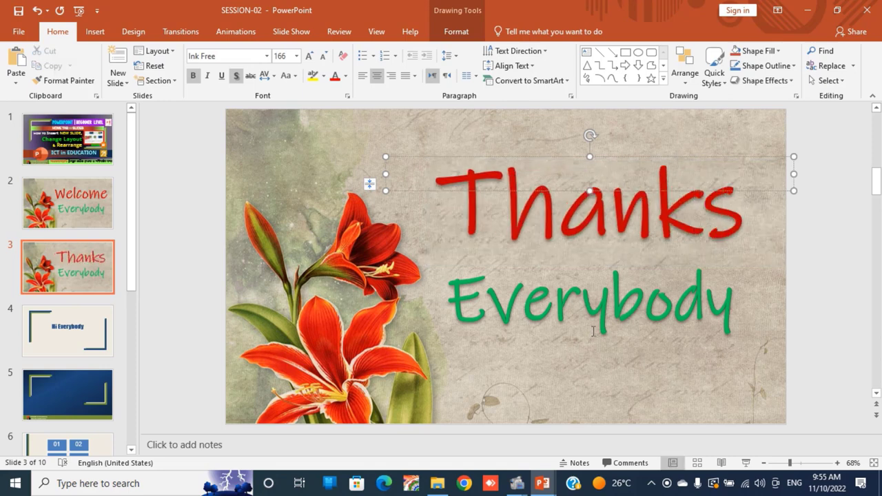
click(67, 200)
click(59, 253)
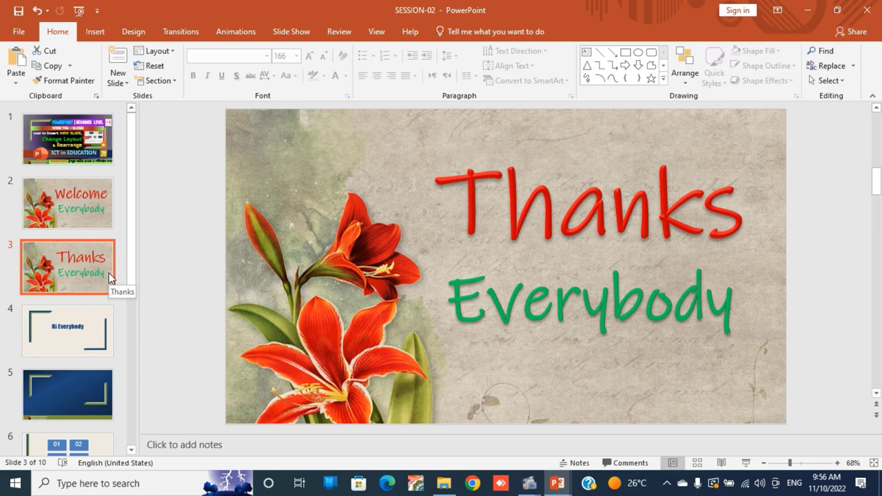
- Scroll the slide thumbnails and select the blue slide 5
click(84, 251)
scroll(74, 303, down, 1)
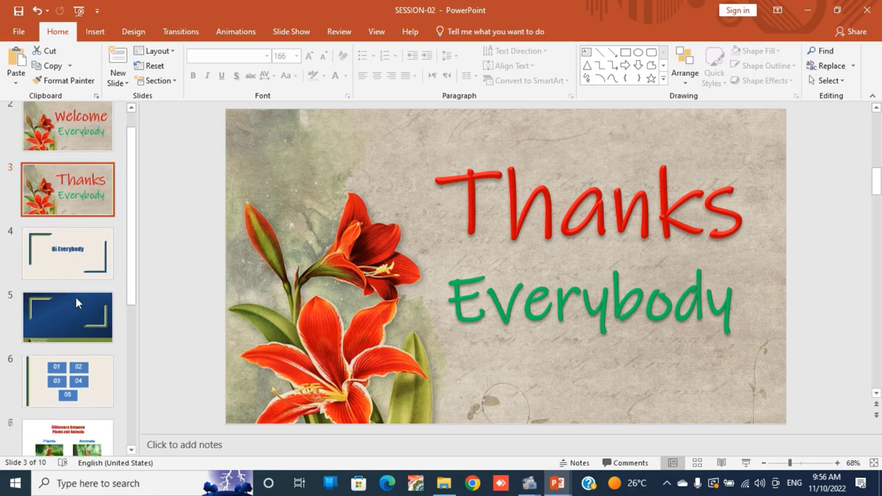
scroll(76, 301, down, 1)
click(76, 296)
click(72, 240)
click(77, 322)
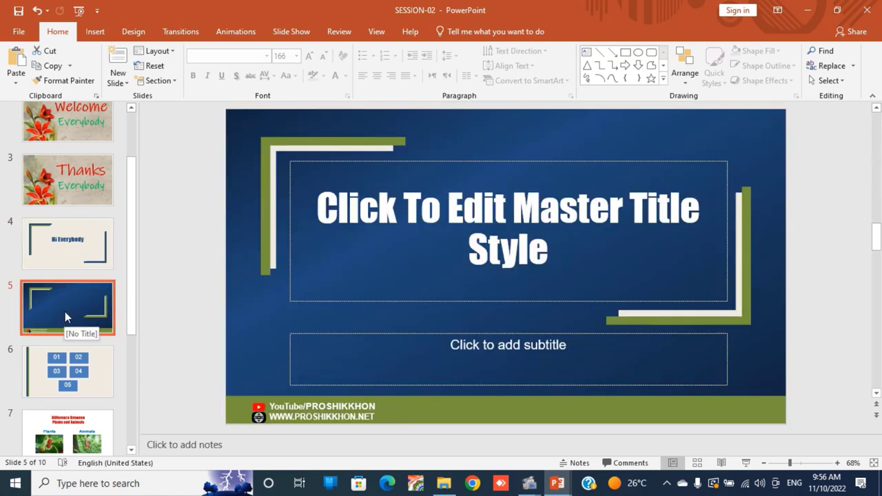
- Delete the blue slide 5 from the deck, then select the Hi Everybody slide
right_click(65, 315)
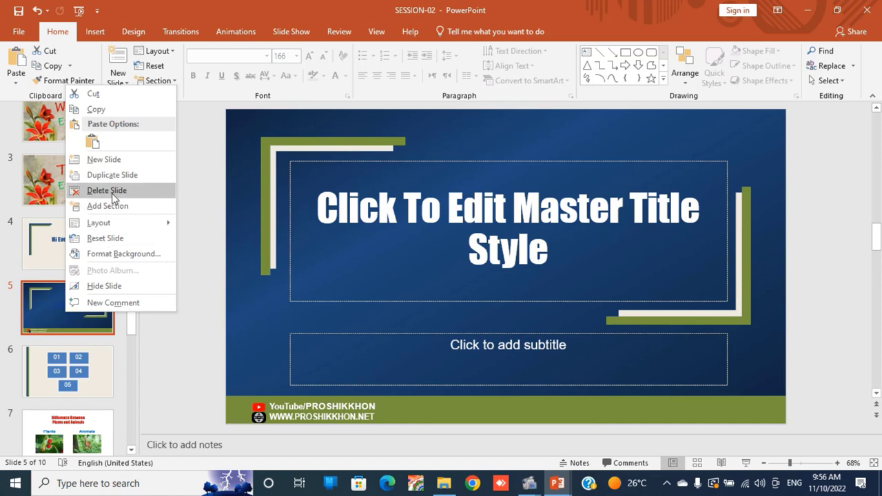
click(49, 311)
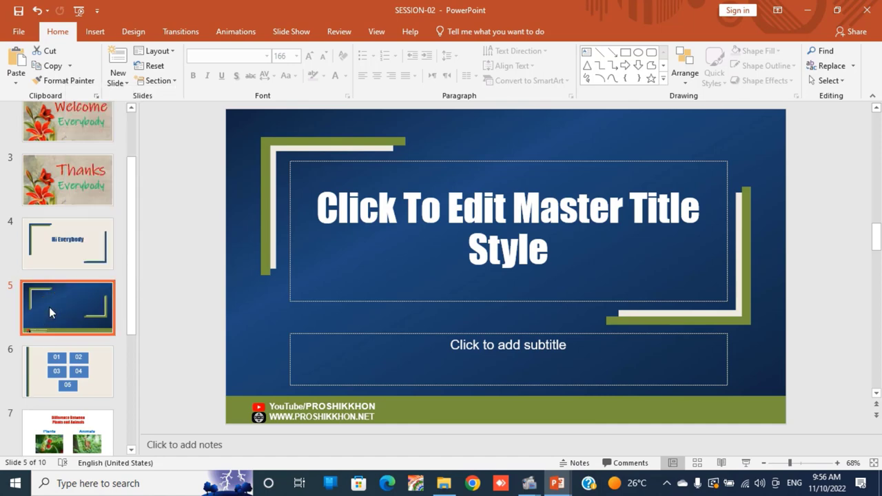
right_click(49, 306)
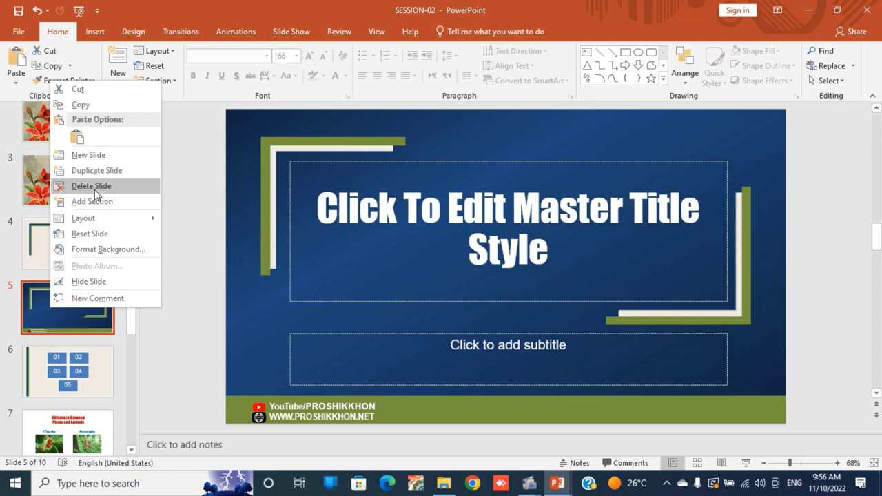
click(95, 186)
click(78, 342)
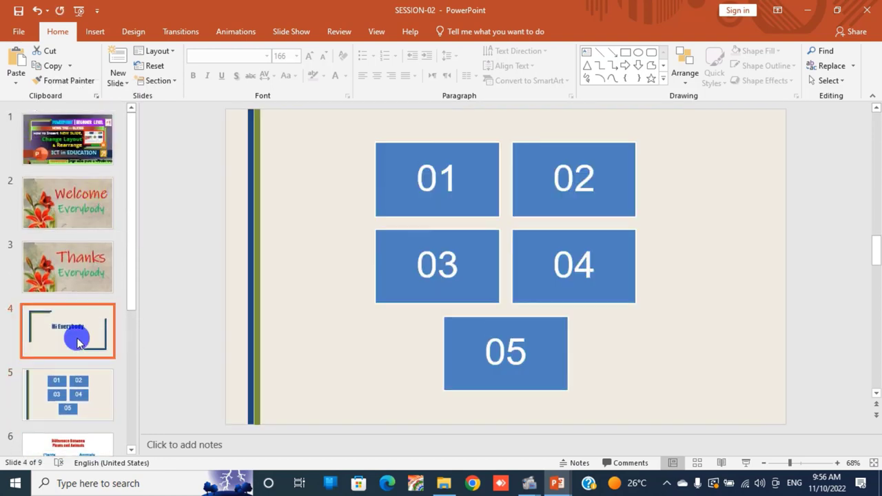
right_click(78, 343)
- Delete the Hi Everybody slide and select Welcome Everybody
click(104, 217)
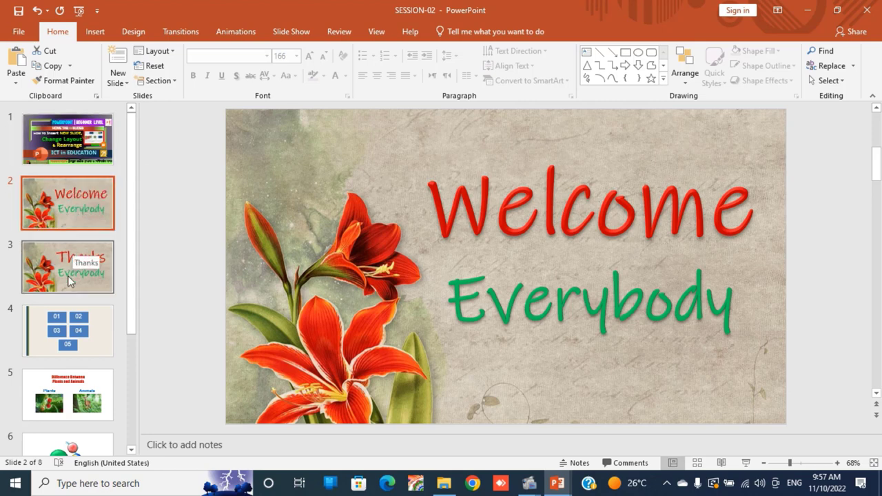
click(75, 212)
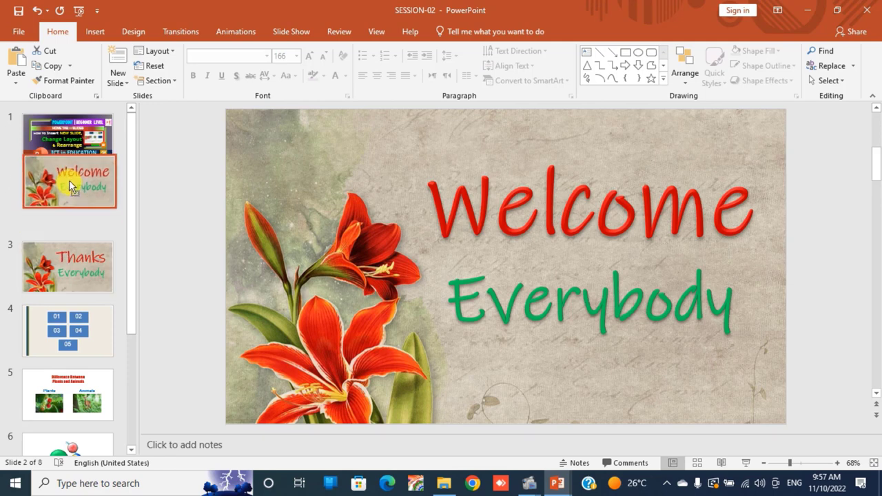
- Drag Welcome to the top and Thanks Everybody to the end, then undo the Thanks move
drag(69, 210, 66, 130)
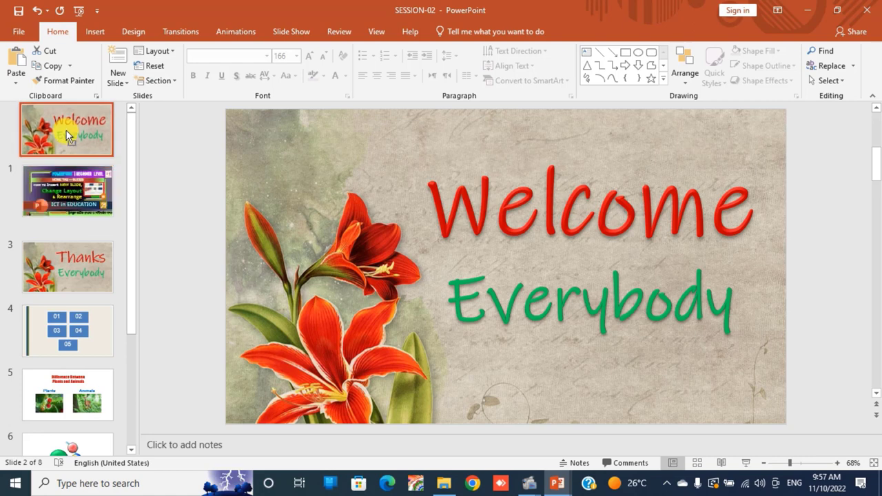
click(66, 263)
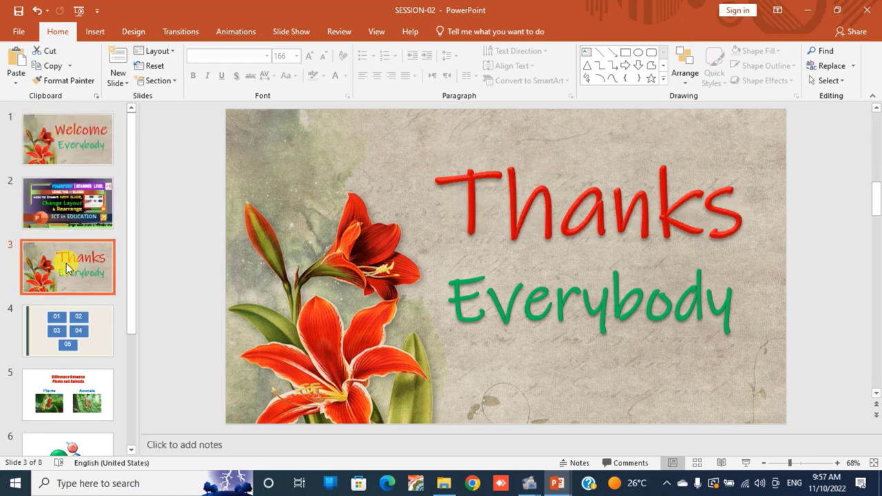
drag(66, 263, 68, 403)
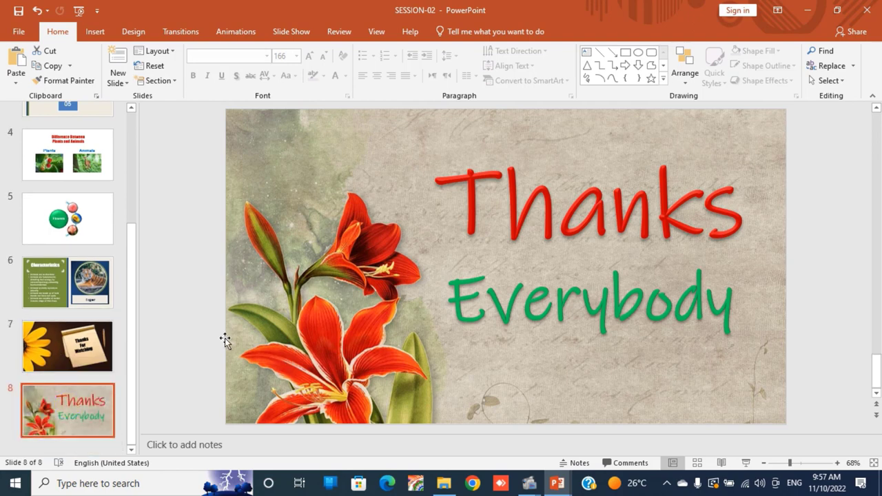
scroll(61, 233, up, 1)
scroll(62, 238, up, 2)
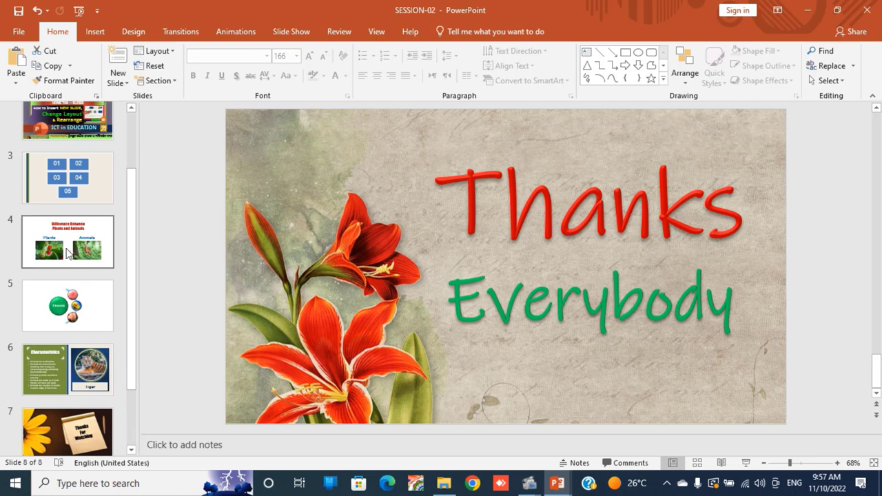
key(ctrl+z)
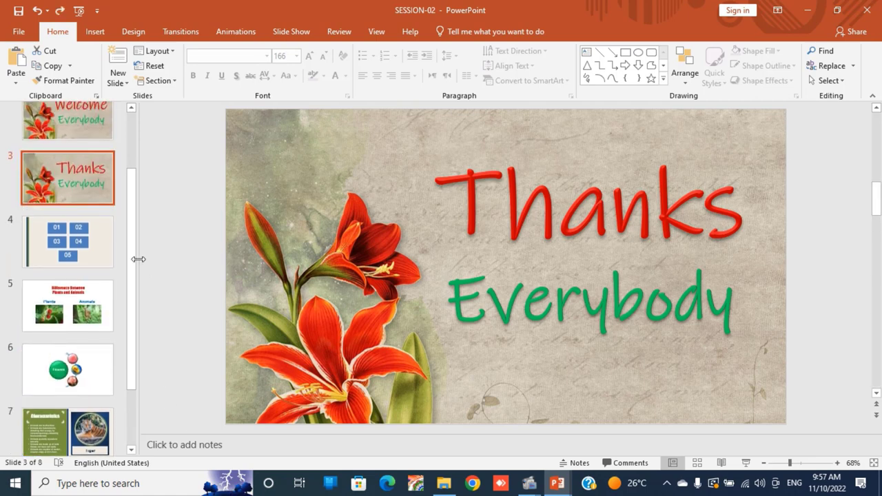
scroll(135, 258, up, 3)
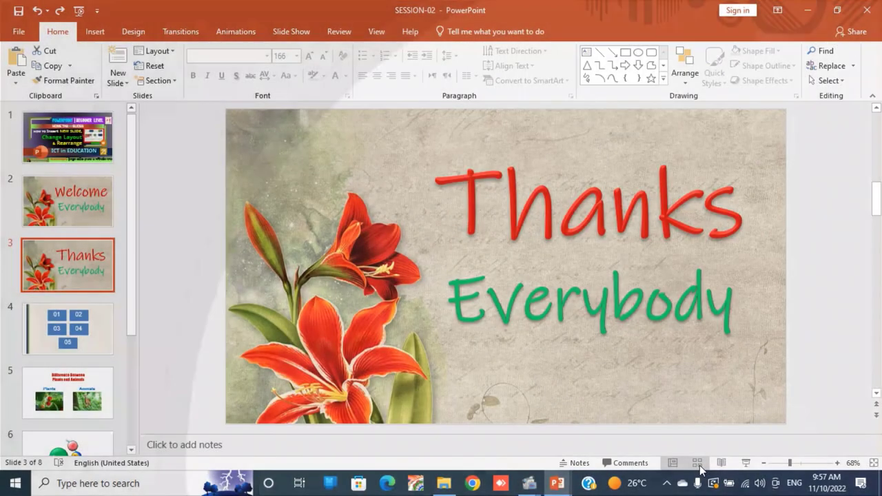
- In Slide Sorter, put Thanks Everybody last, Welcome first, the ICT title slide fifth and Flowers seventh
click(697, 463)
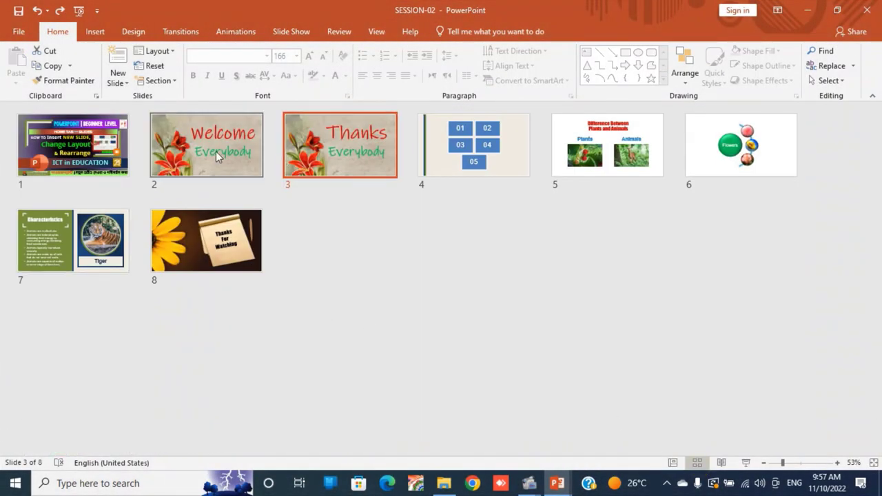
mouse_move(366, 143)
mouse_down()
mouse_move(313, 241)
mouse_move(328, 273)
mouse_up()
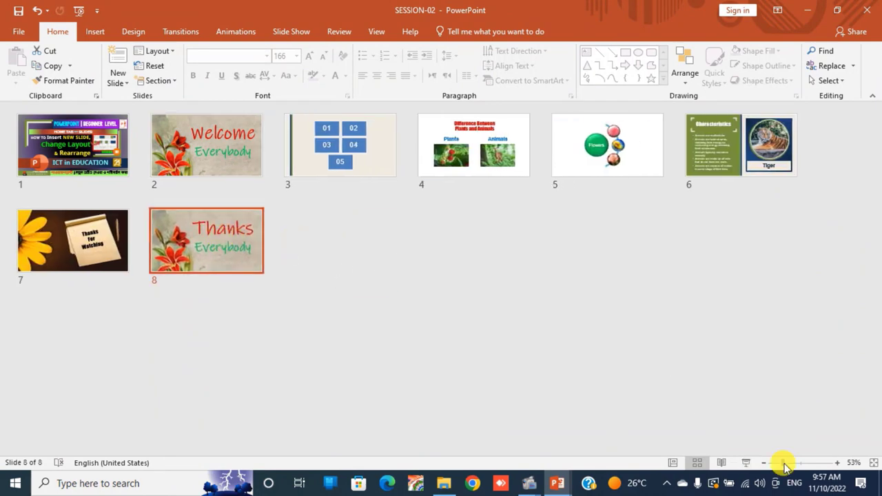
drag(783, 463, 795, 464)
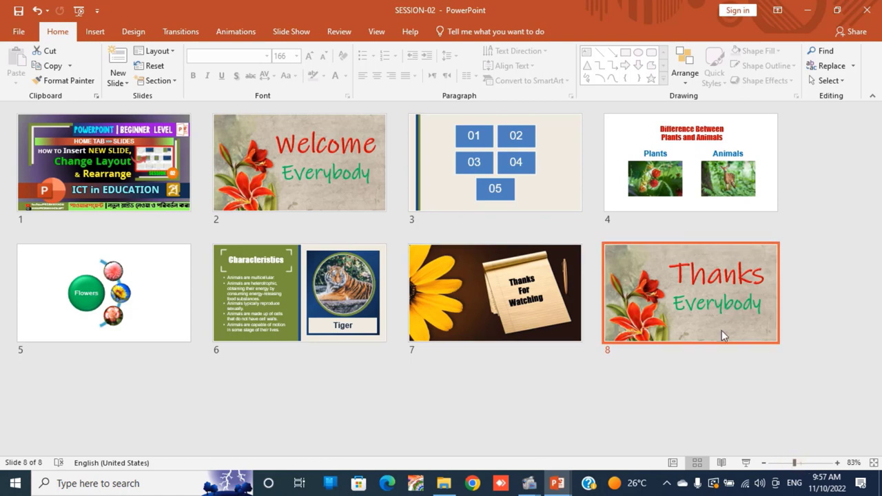
drag(300, 162, 41, 158)
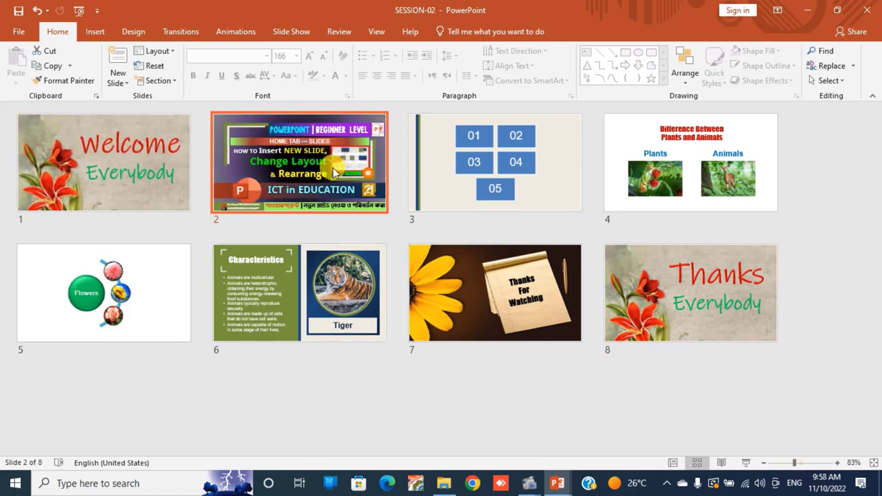
drag(323, 207, 332, 303)
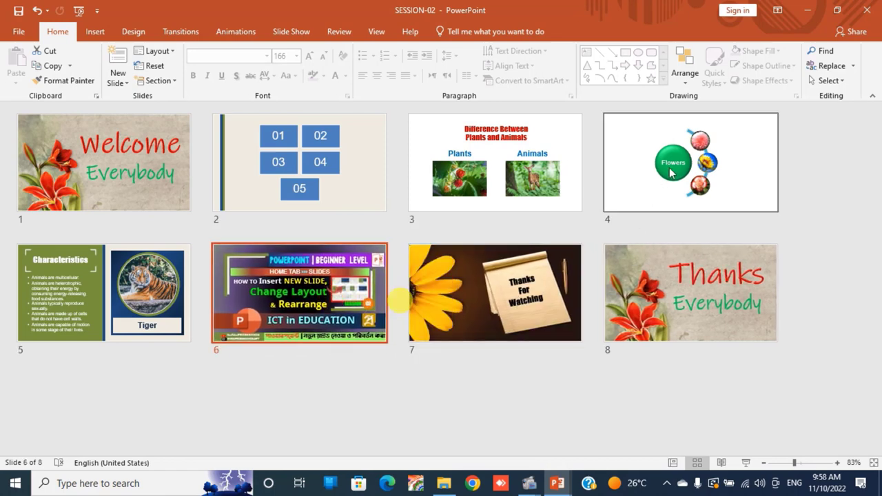
drag(669, 170, 498, 295)
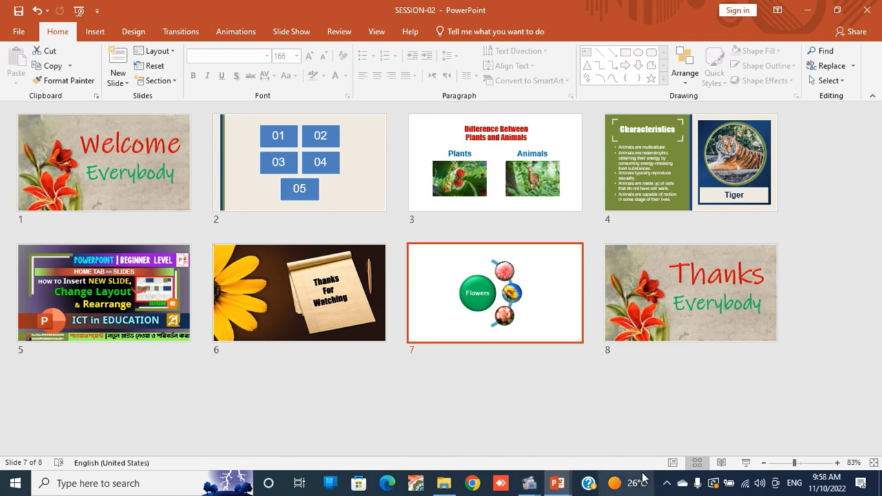
- Return to Normal view on slide 3, Difference Between Plants and Animals, and show the New Slide layout gallery
click(698, 463)
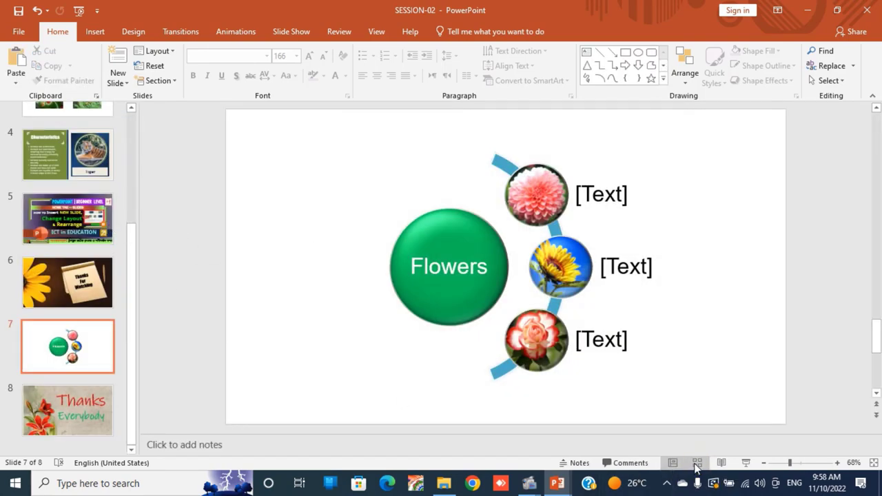
click(698, 463)
click(301, 290)
double_click(301, 290)
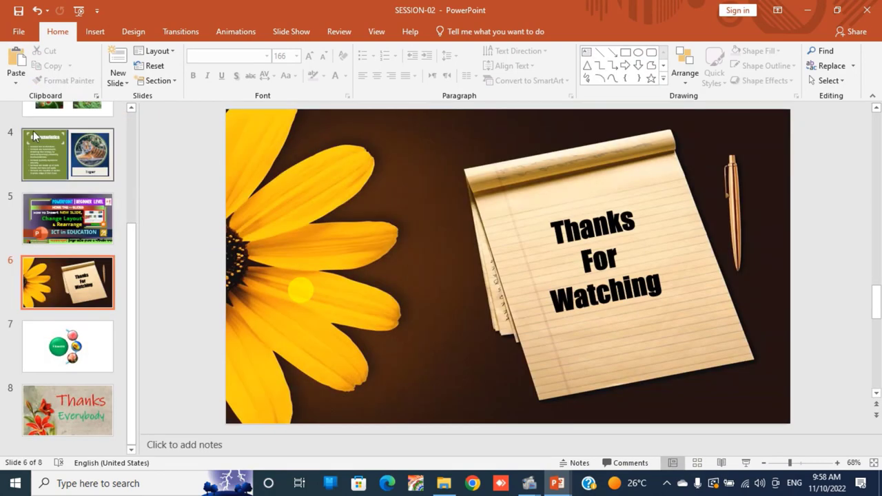
scroll(210, 331, up, 3)
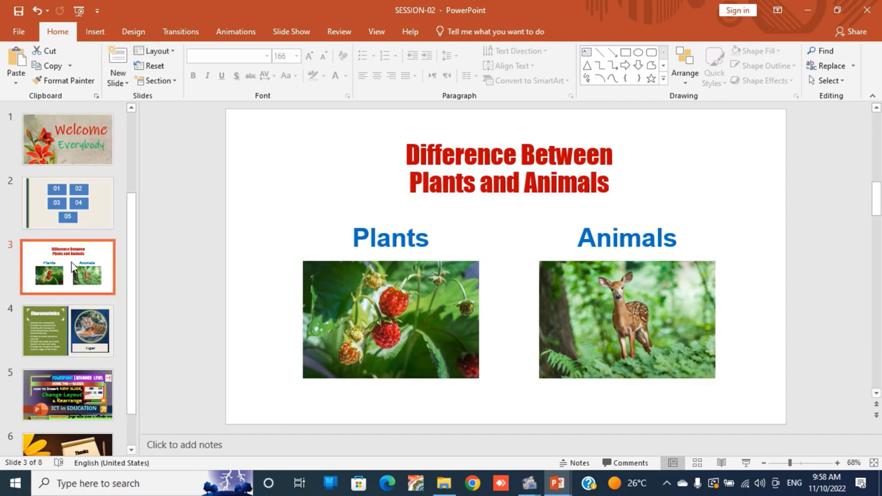
click(479, 147)
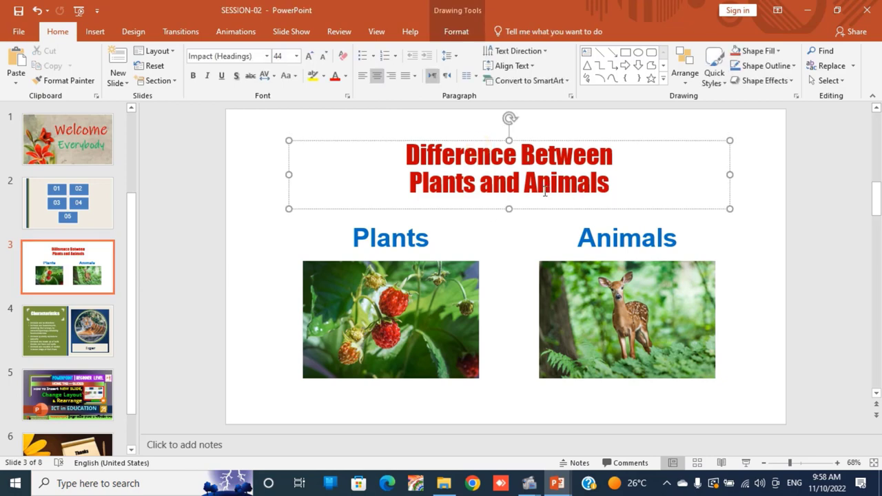
click(77, 282)
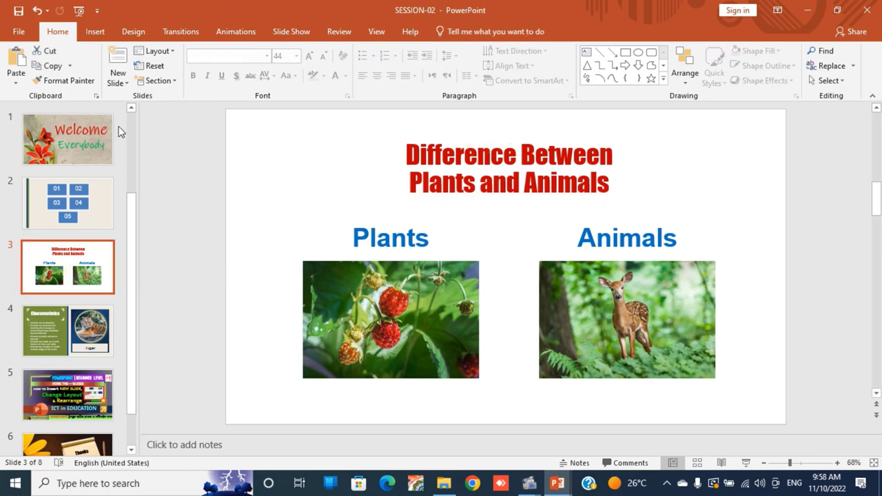
click(124, 85)
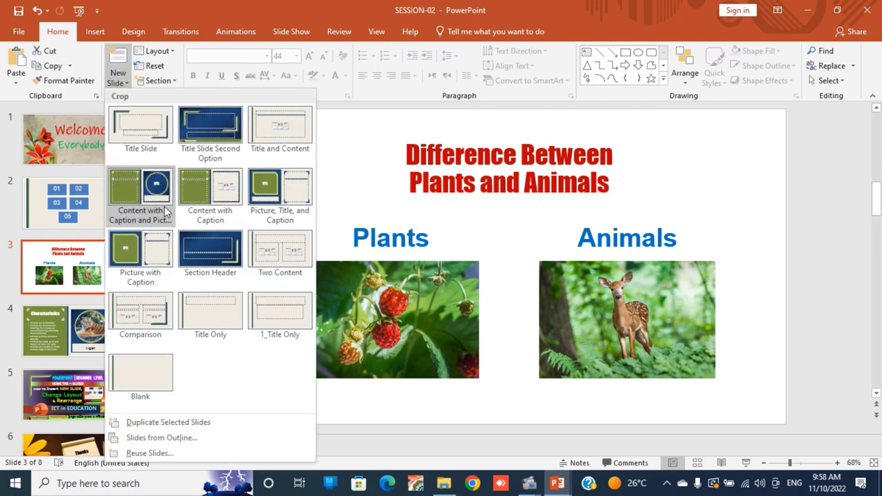
- Add a Comparison-layout slide 4 and begin the left column heading 'Plants'
click(142, 319)
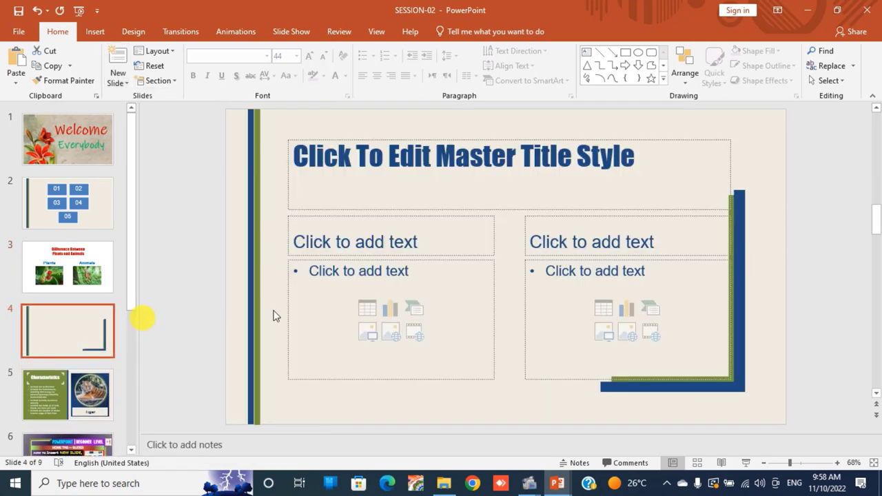
click(95, 274)
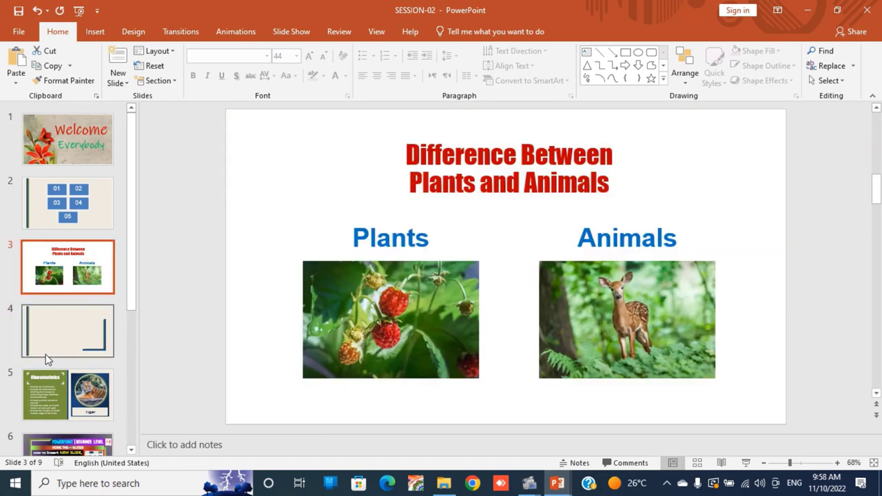
click(63, 328)
click(362, 247)
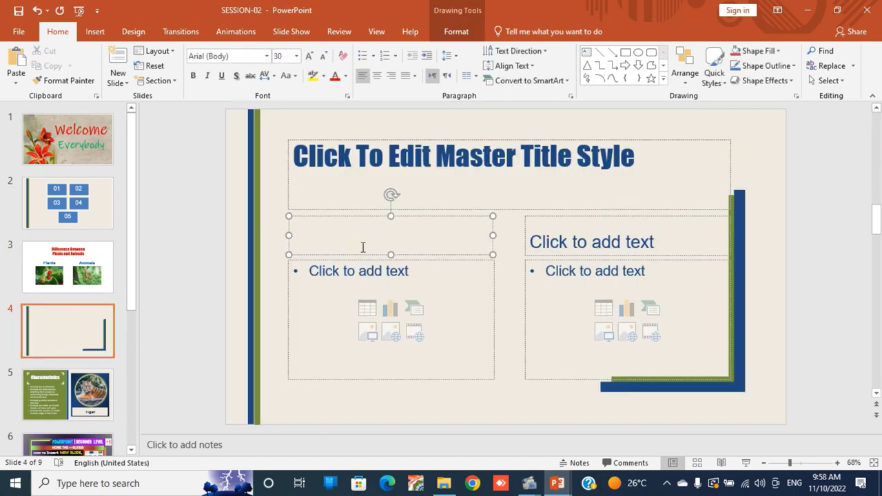
text(Plants)
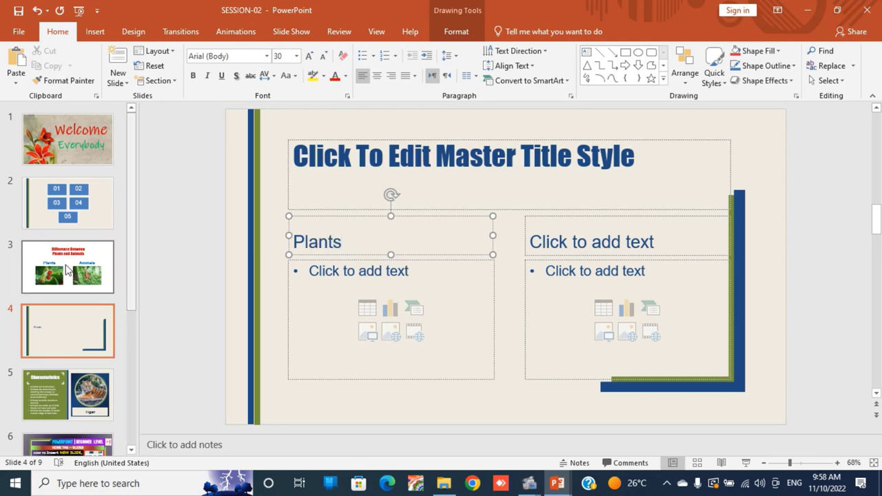
- Copy slide 3's title 'Difference Between Plants and Animals' into slide 4's title
click(68, 267)
click(476, 172)
key(ctrl+a)
key(ctrl+c)
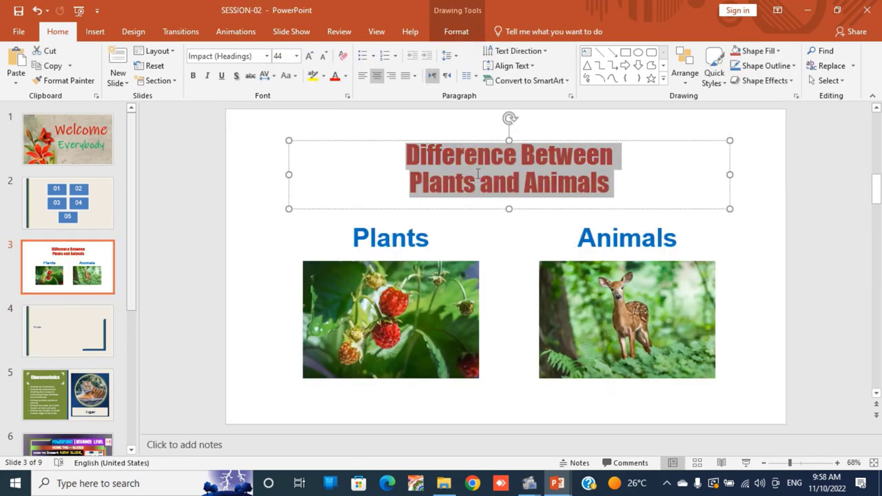
click(79, 326)
click(403, 170)
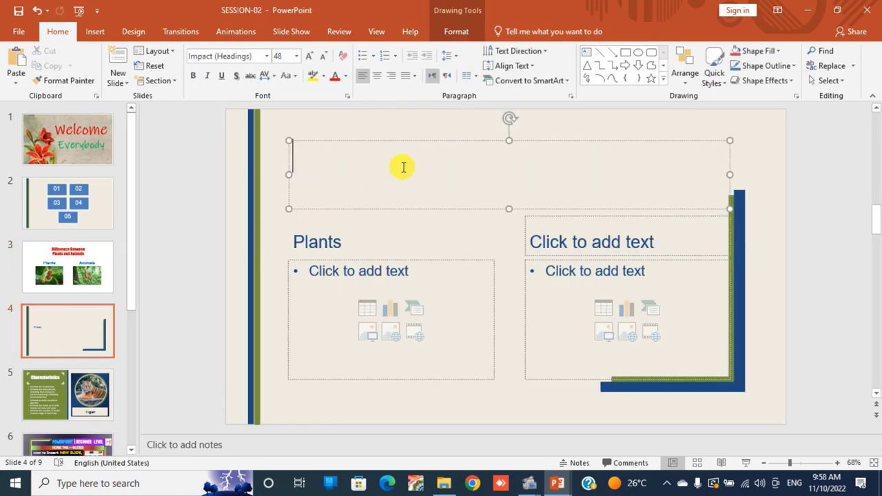
key(ctrl+v)
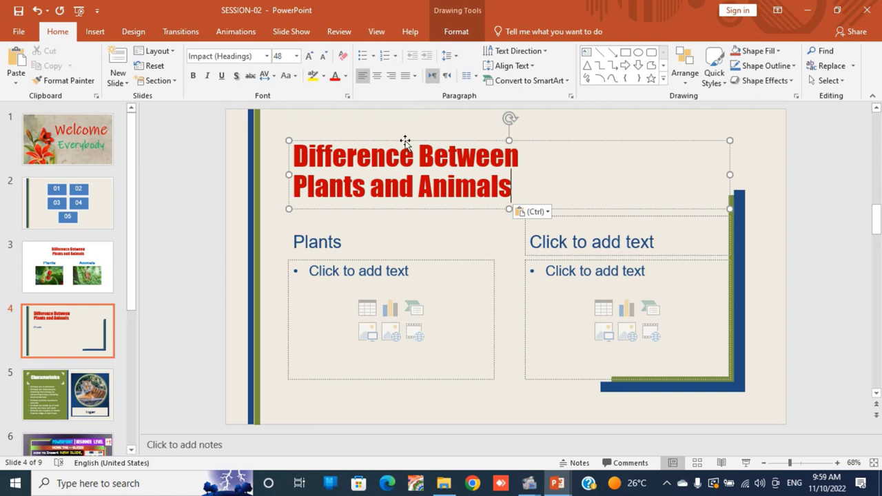
click(58, 332)
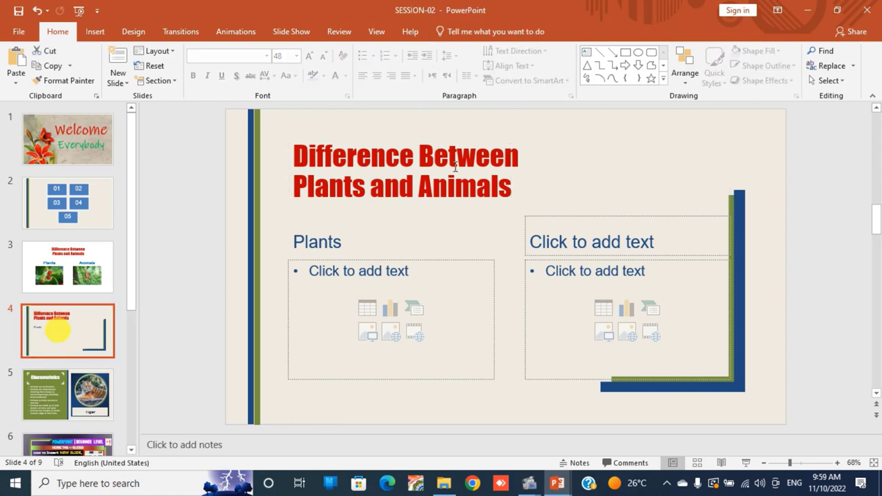
- Enter 'Animals' as the right column heading
click(354, 241)
click(629, 245)
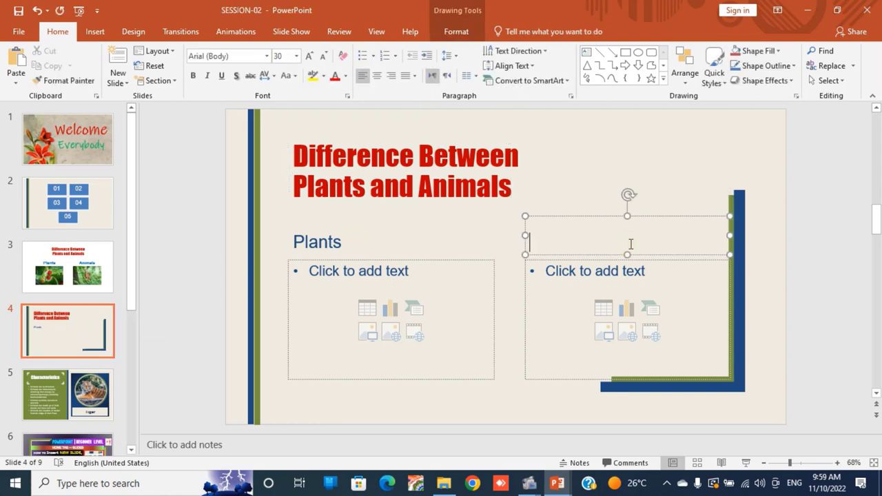
text(Animals)
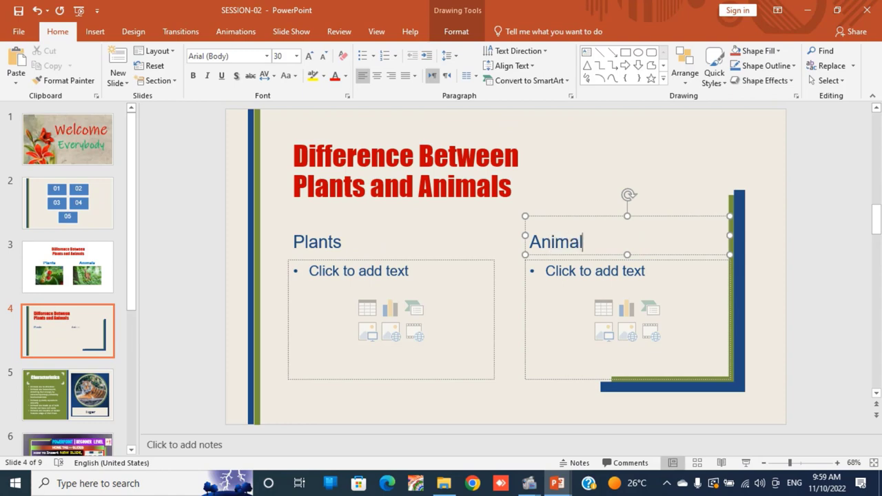
- Insert the B-001 backpack picture under Plants and the cinema auditorium picture under Animals
click(368, 336)
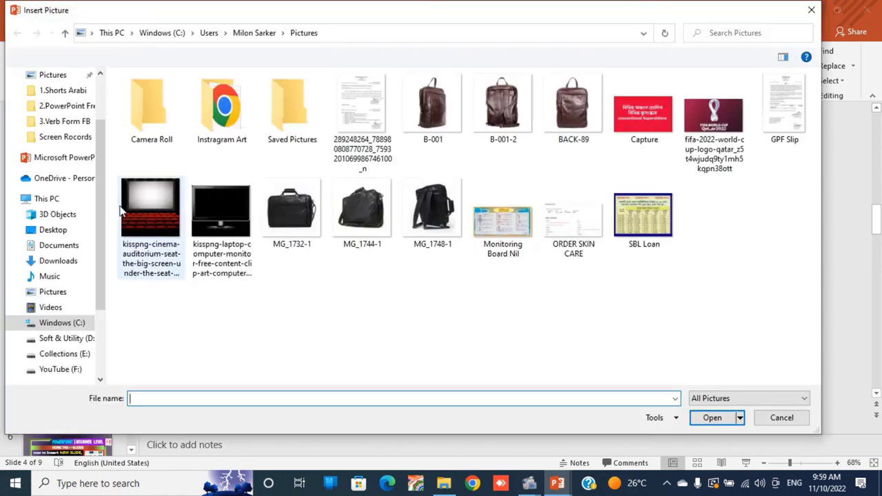
double_click(454, 110)
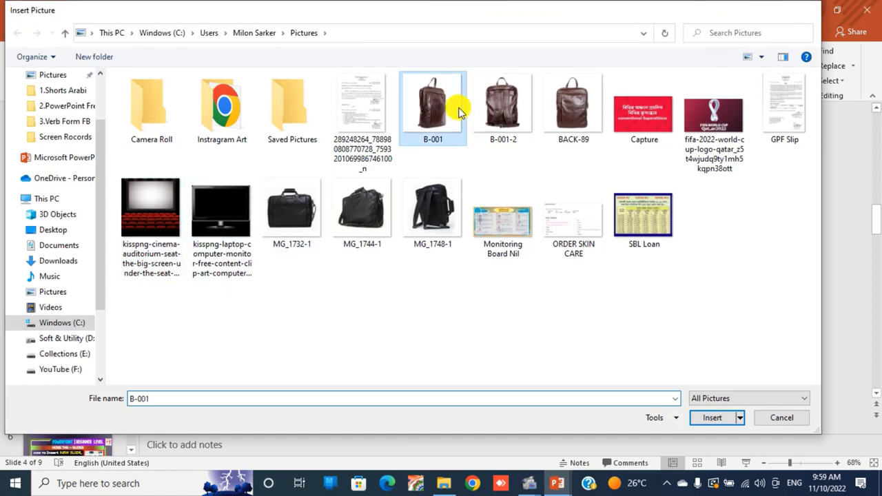
click(603, 335)
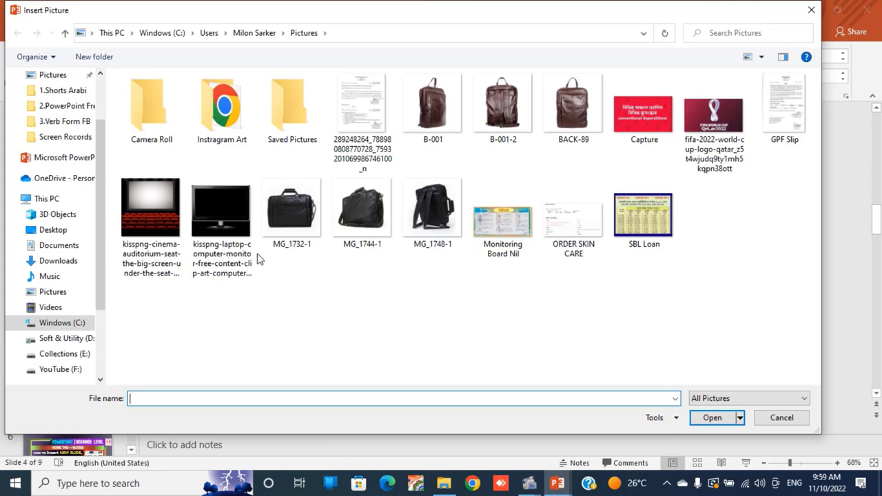
double_click(162, 207)
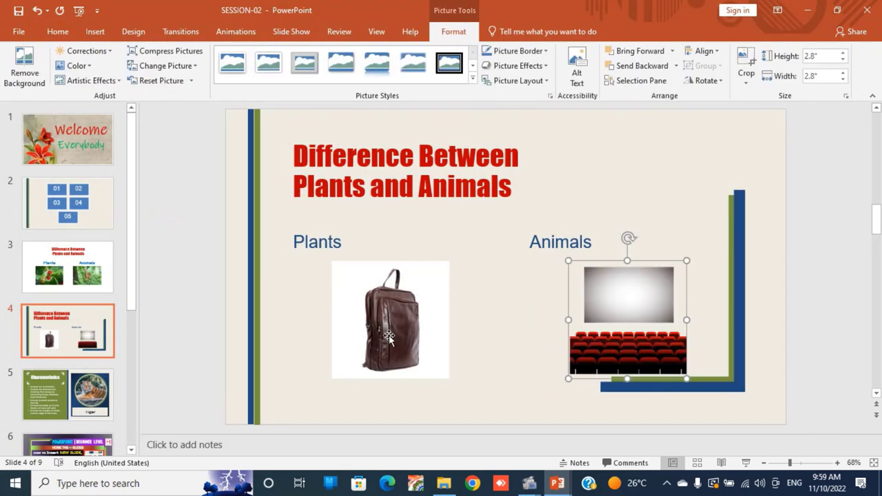
- Rename the column headings from Plants and Animals to 'bag' and 'object'
click(394, 335)
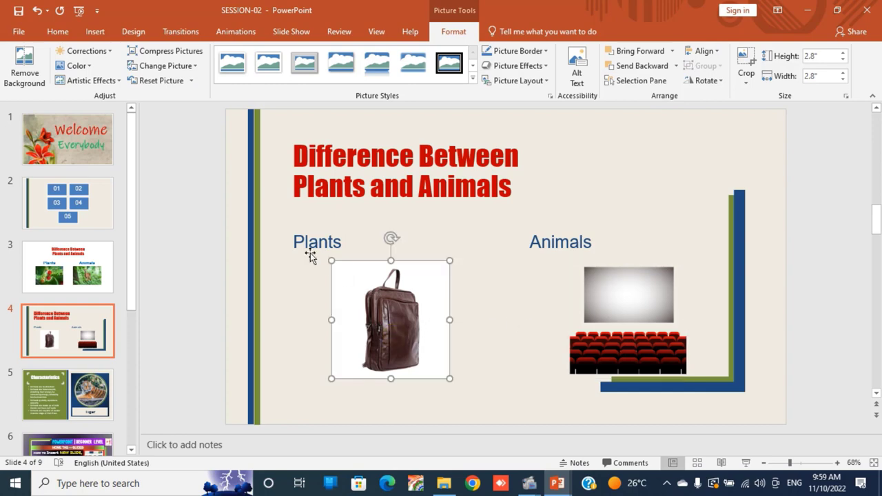
double_click(326, 240)
text(bag)
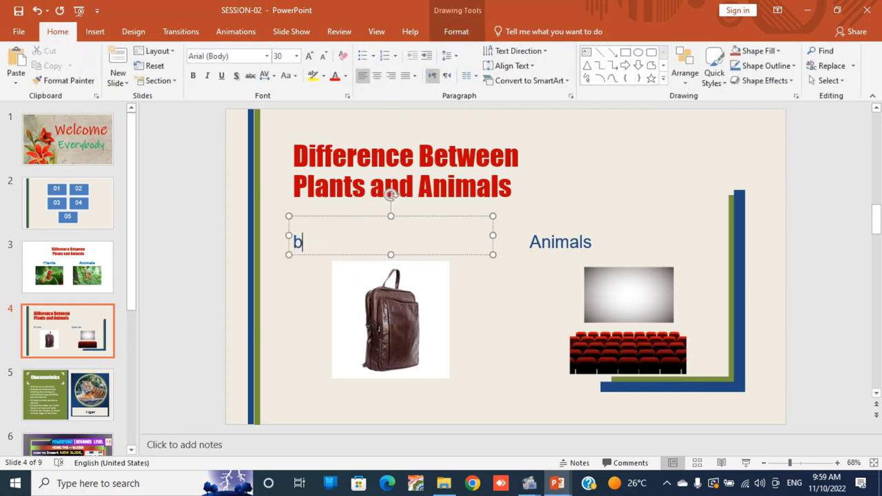
double_click(559, 245)
text(object)
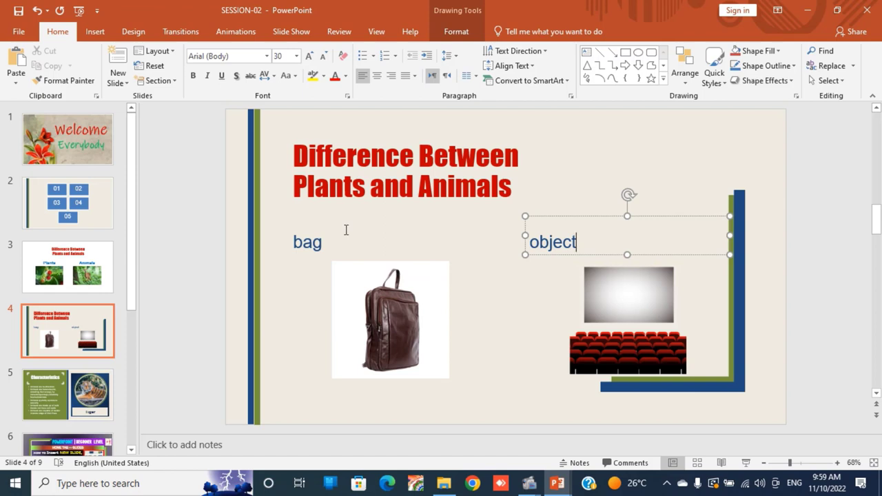
click(406, 345)
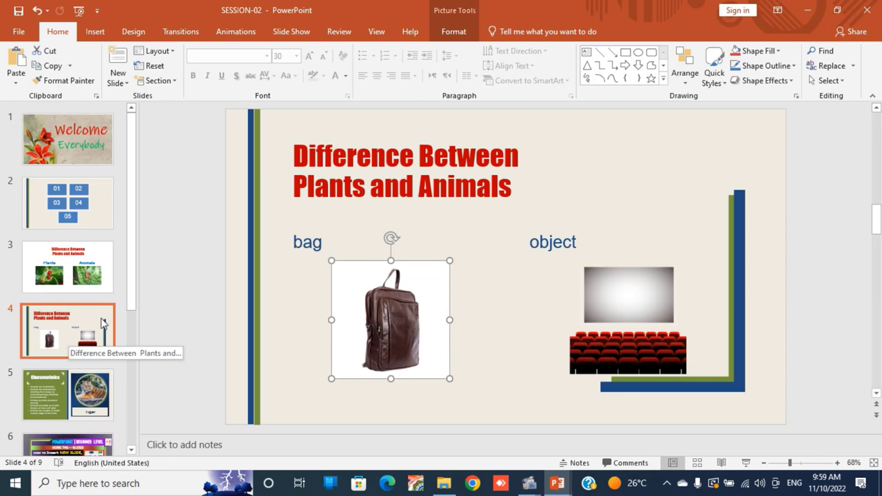
scroll(73, 366, down, 2)
- Add a Content with Caption and Picture slide after the Characteristics slide 5
click(72, 353)
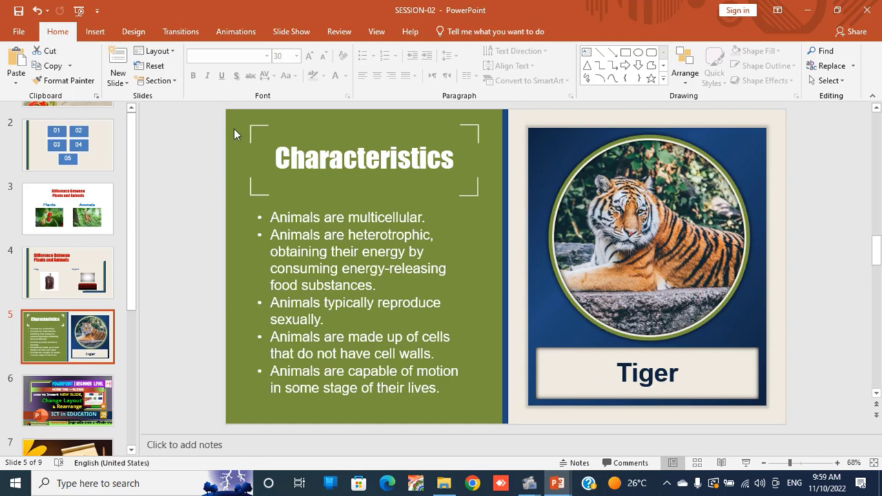
click(121, 84)
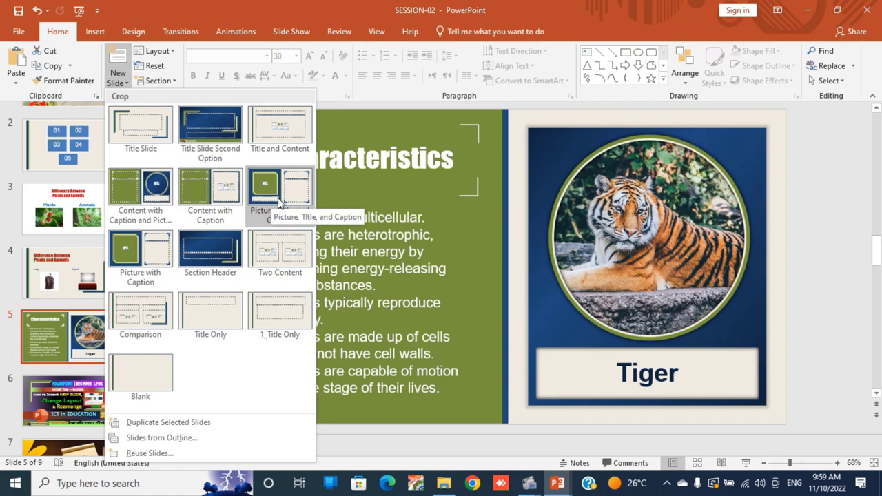
click(145, 195)
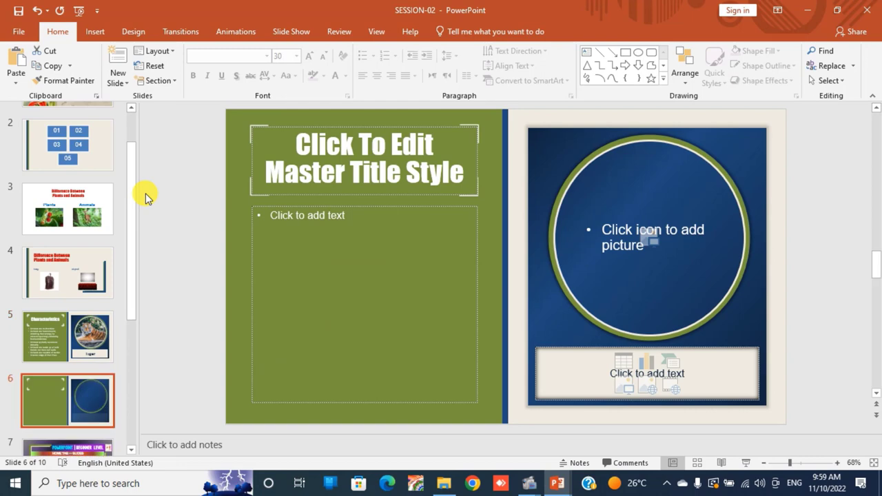
- Insert the black MG_1748-1 backpack picture into the slide's circular picture area
click(654, 240)
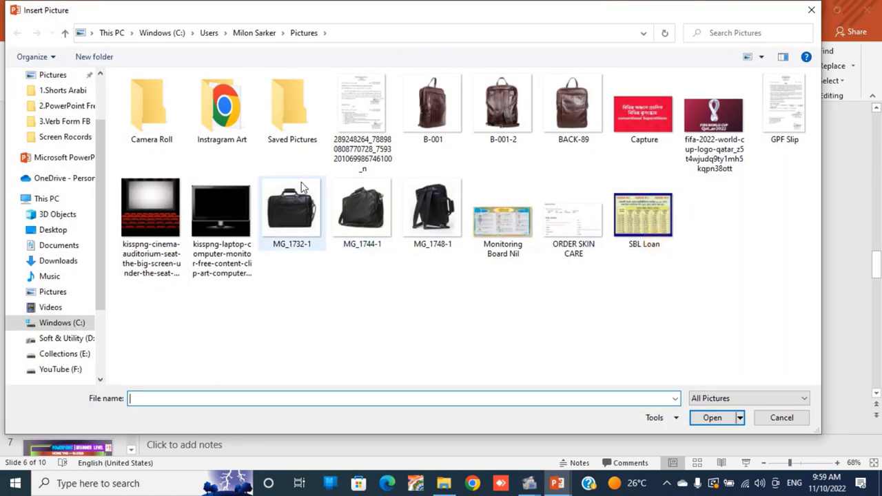
click(292, 210)
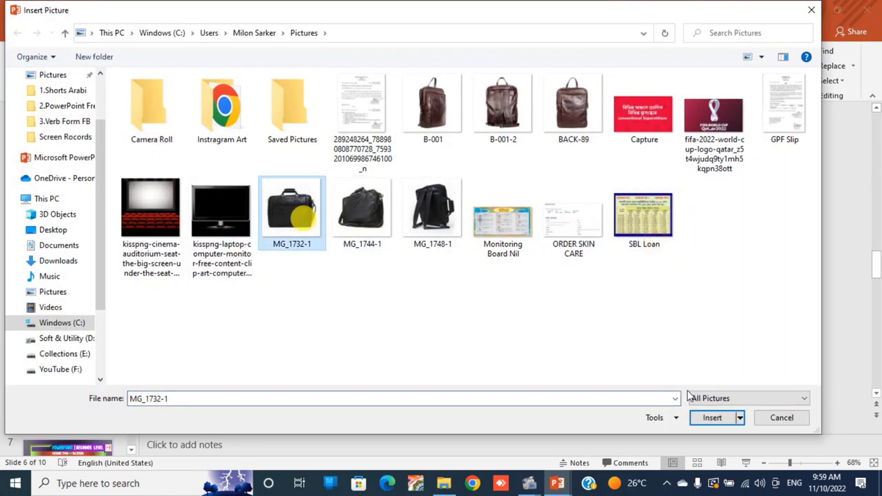
click(657, 131)
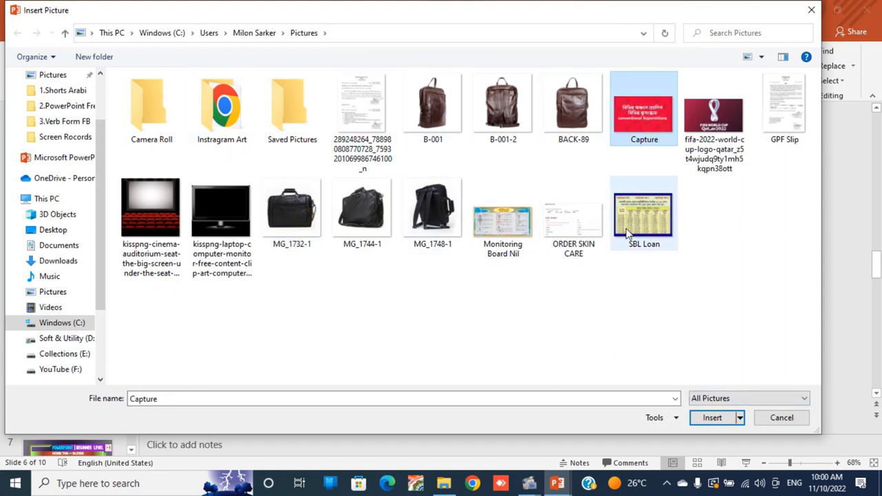
click(446, 222)
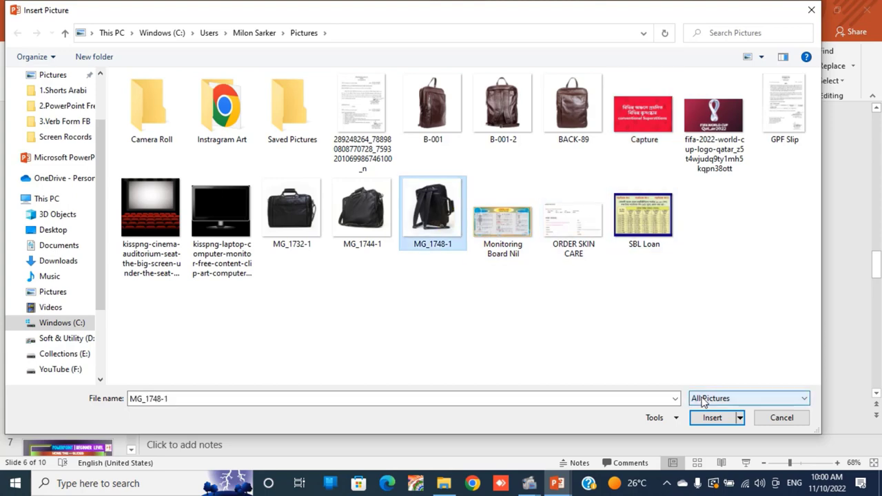
click(710, 418)
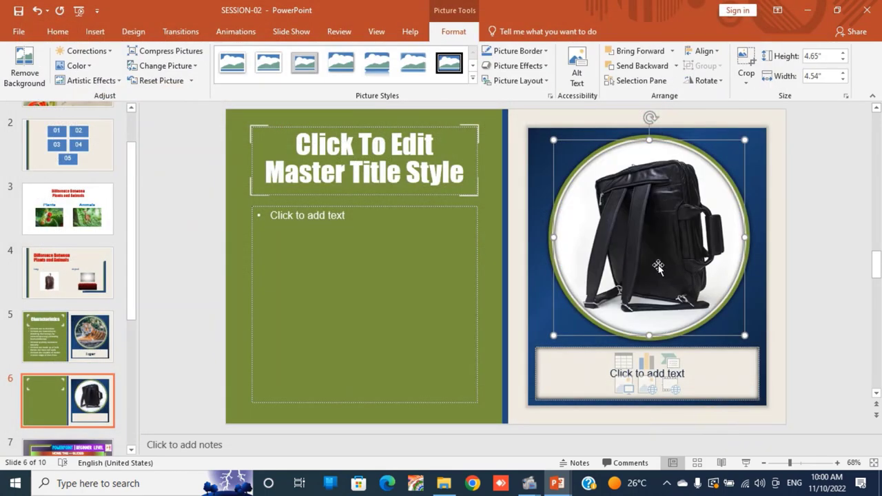
- Title the new slide 'Bag', then return to slide 5
click(354, 165)
text(B)
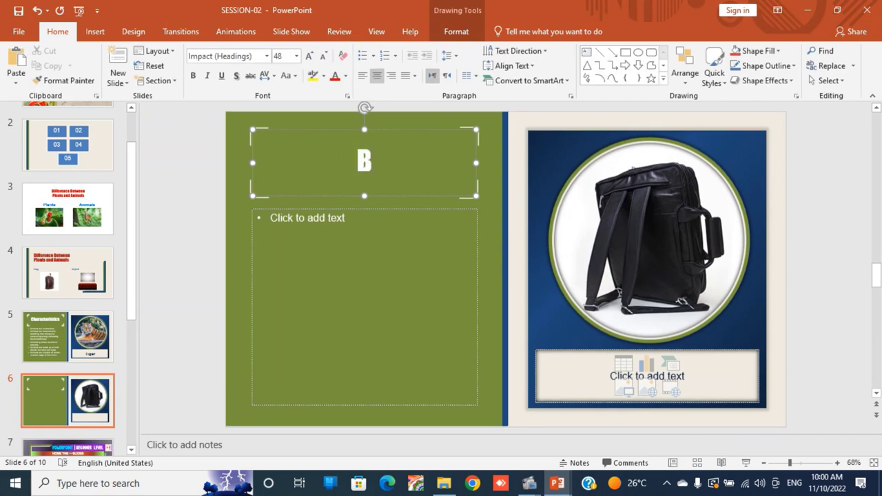
text(ag)
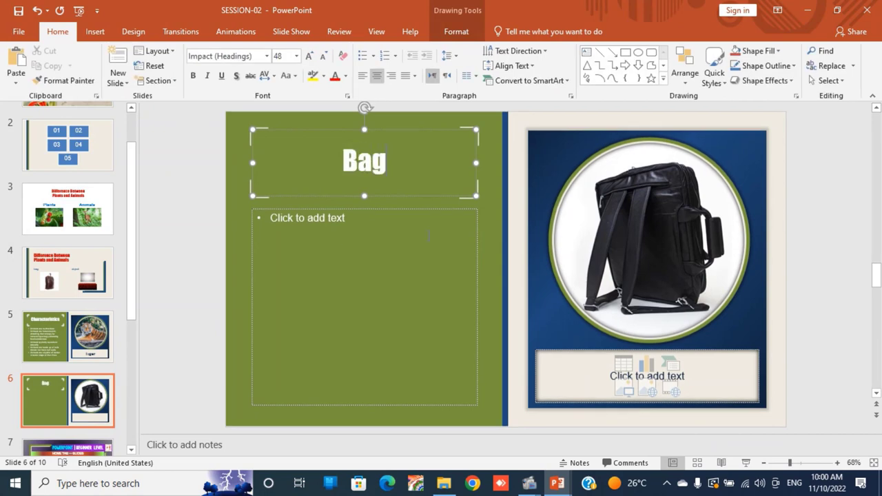
click(68, 335)
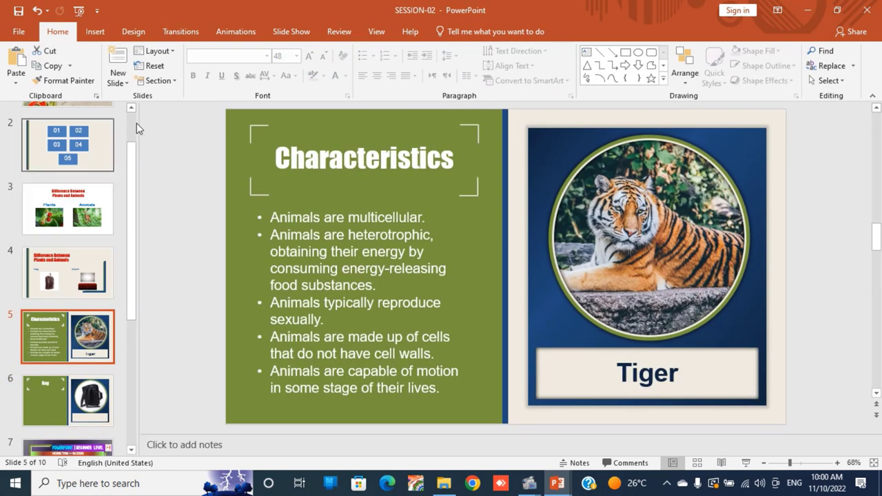
click(155, 51)
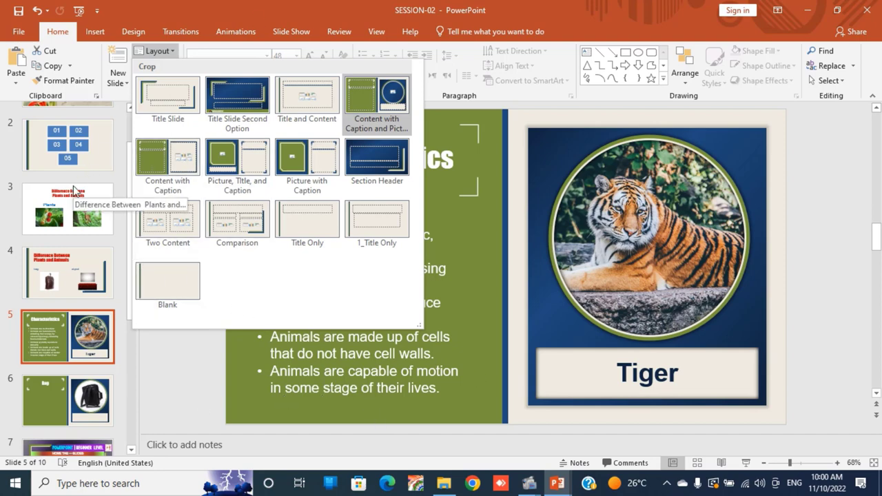
click(184, 366)
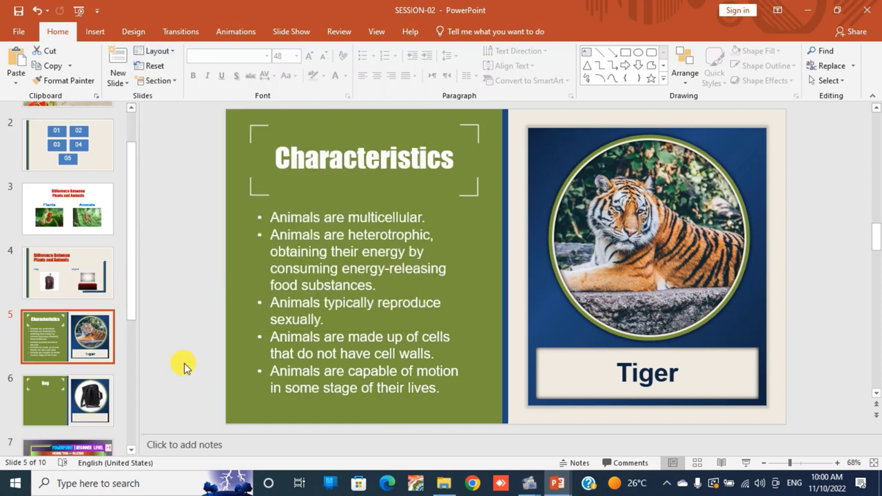
scroll(107, 269, up, 2)
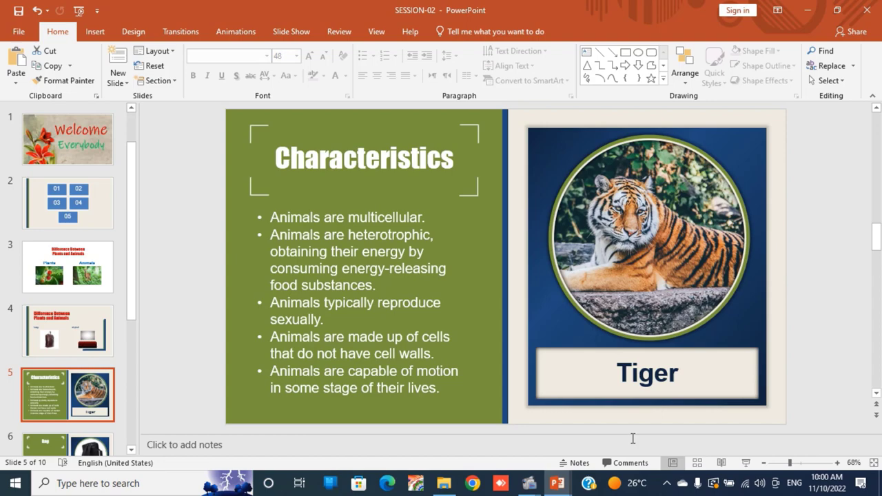
- In Slide Sorter, drag Thanks Everybody from slide 10 to position 6
click(697, 463)
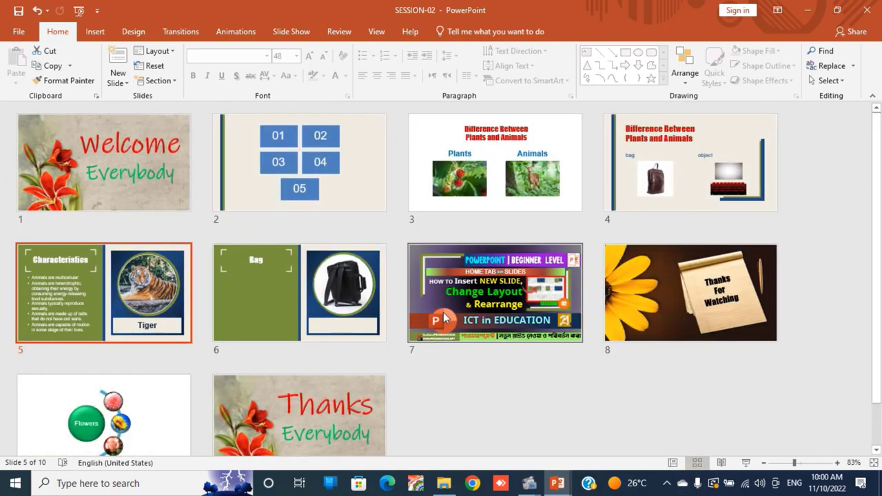
drag(313, 412, 203, 293)
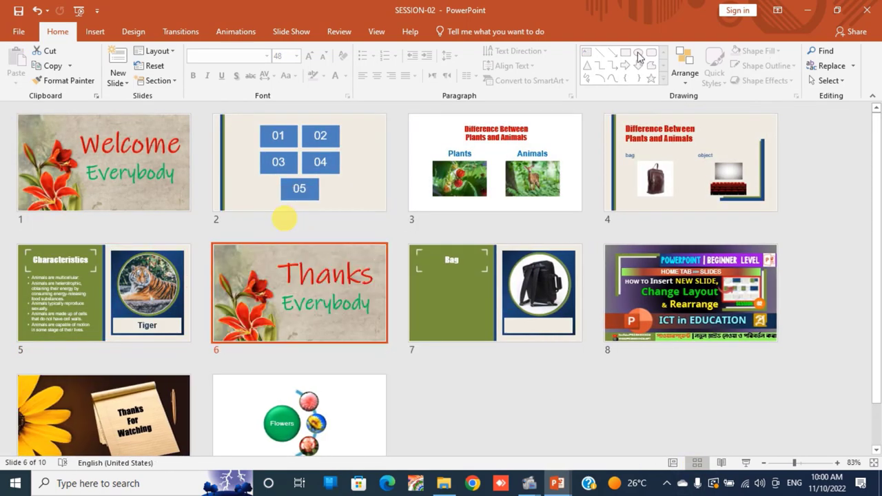